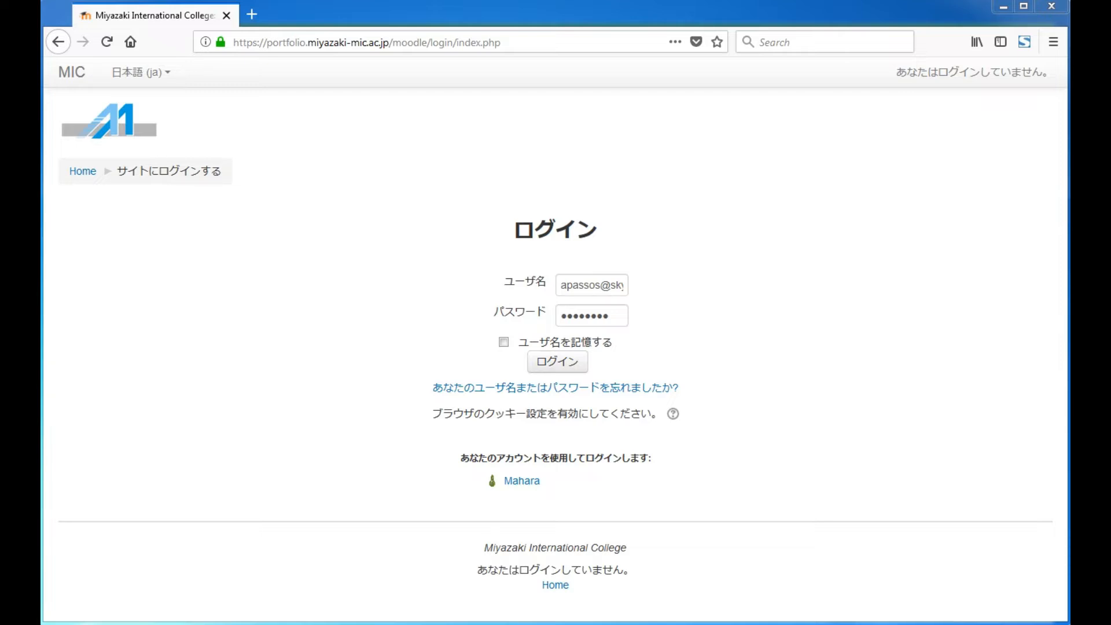
- Log in to the college's Moodle site and go to the Journals list in Mahara
{"action": "left_click", "coordinate": [570, 369]}
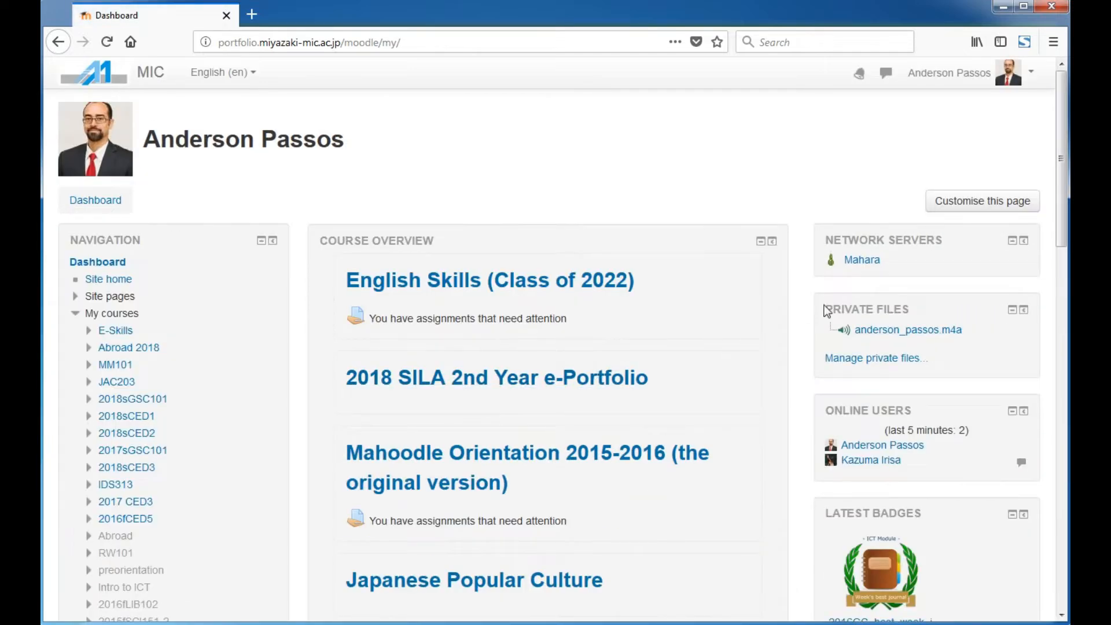
{"action": "left_click", "coordinate": [863, 260]}
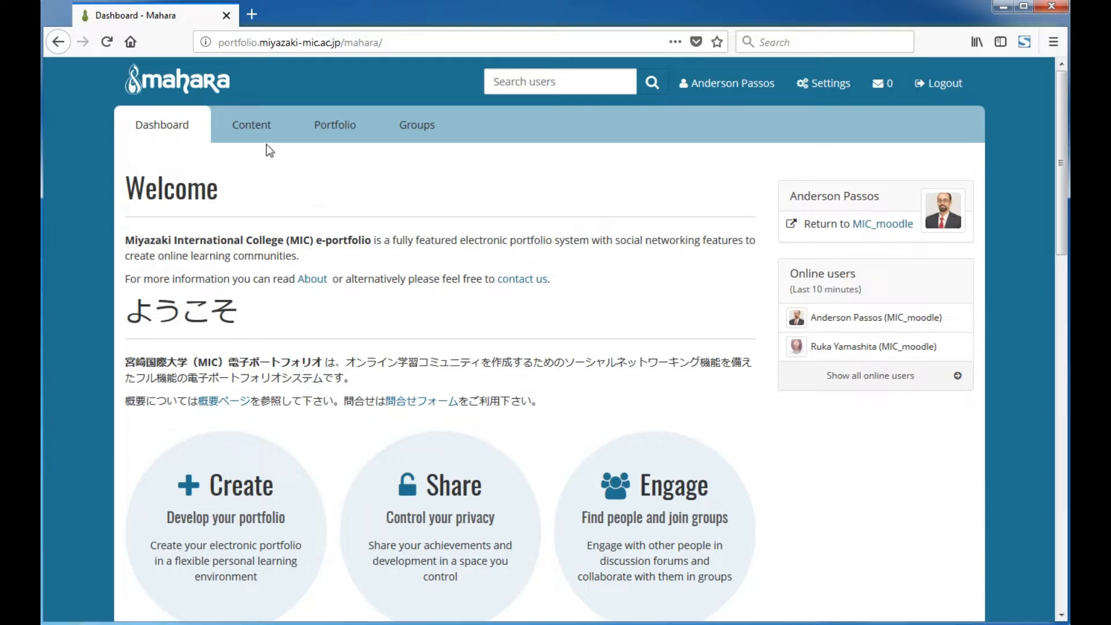
{"action": "left_click", "coordinate": [256, 124]}
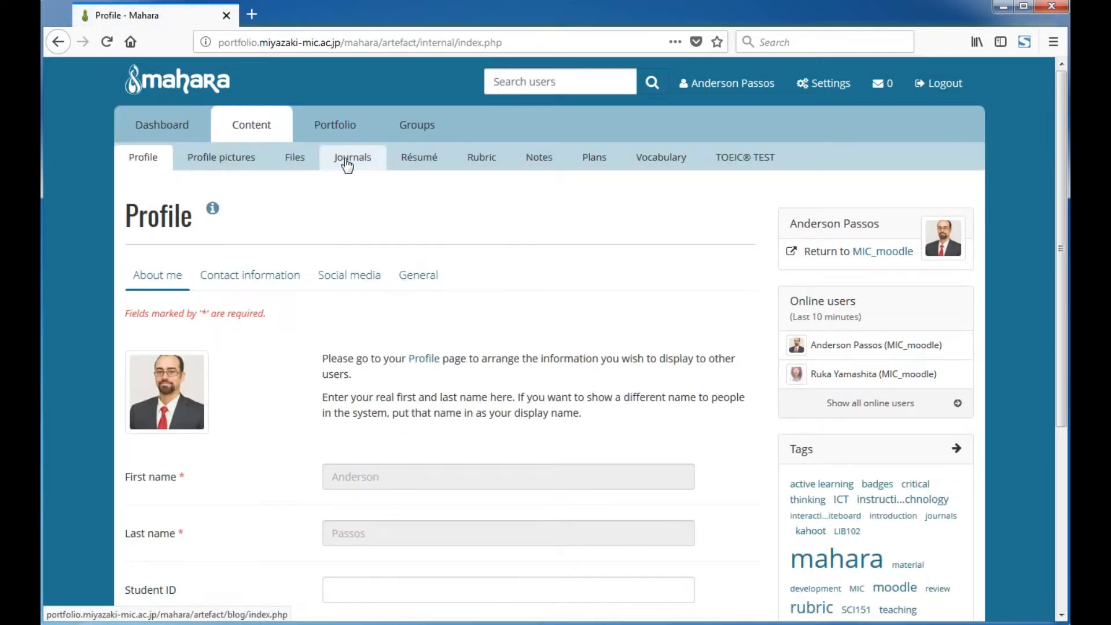
{"action": "left_click", "coordinate": [347, 165]}
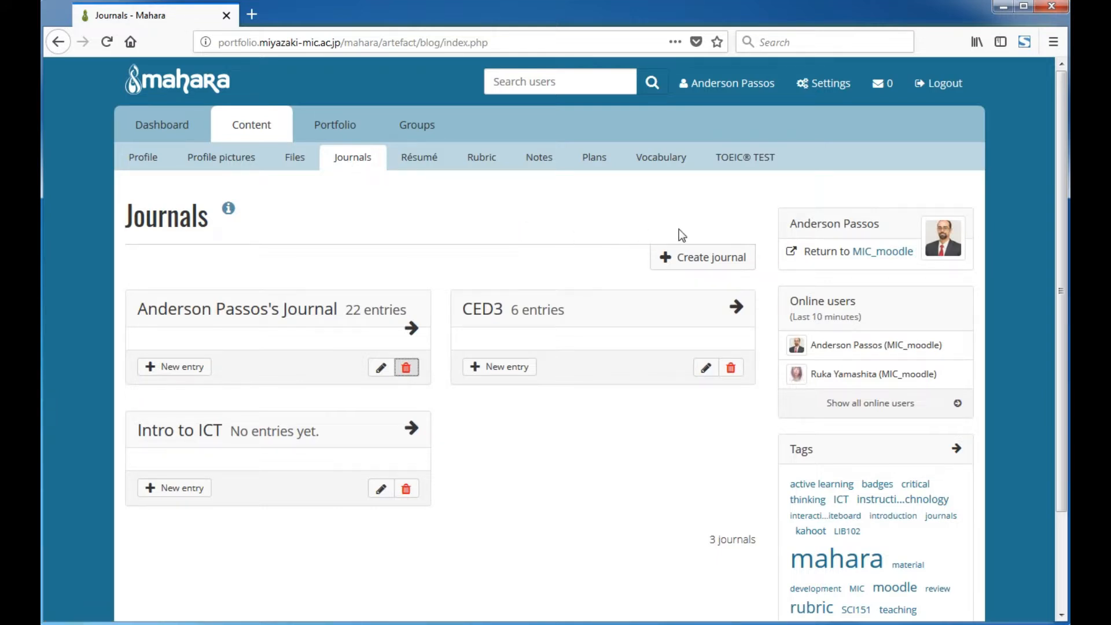
- Create a new journal titled "ICT Module", leaving its description and tags empty
{"action": "left_click", "coordinate": [698, 259]}
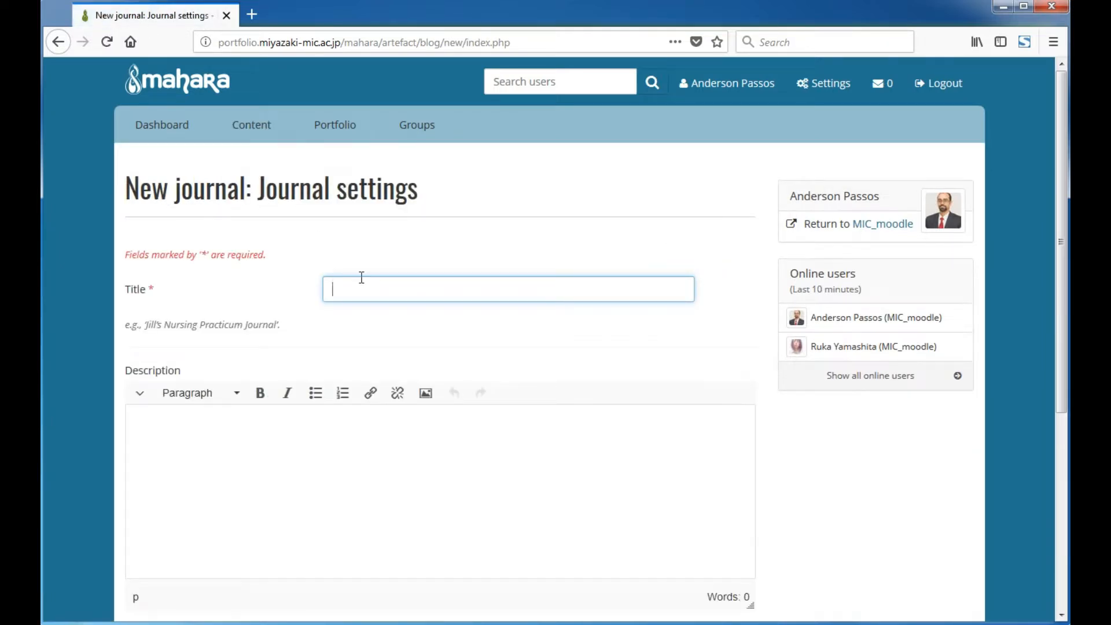
{"action": "type", "text": "I"}
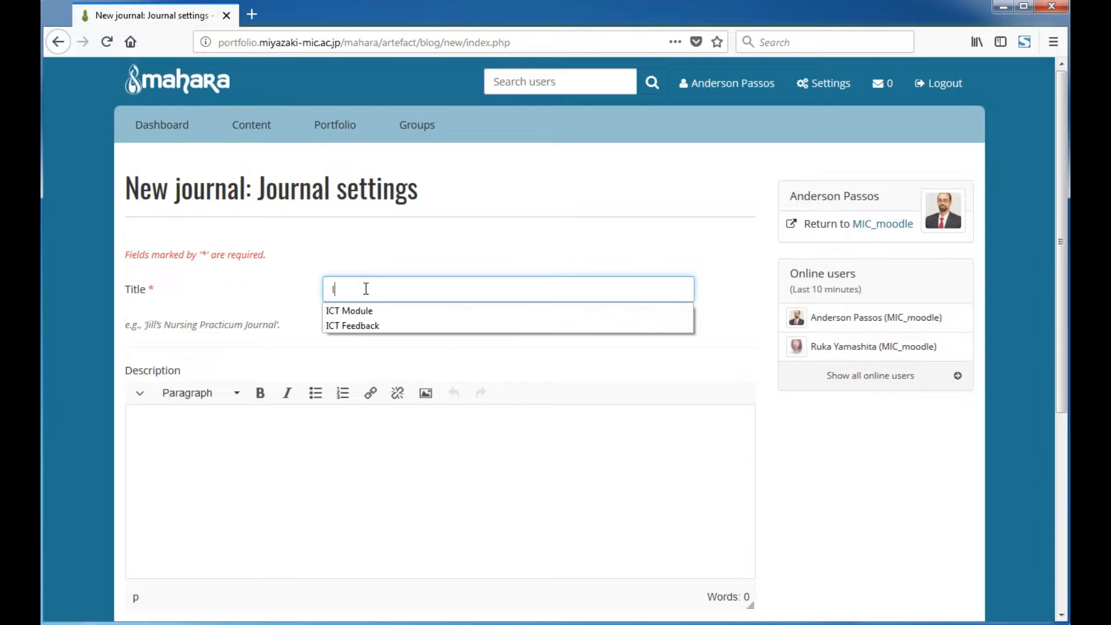
{"action": "type", "text": "CT"}
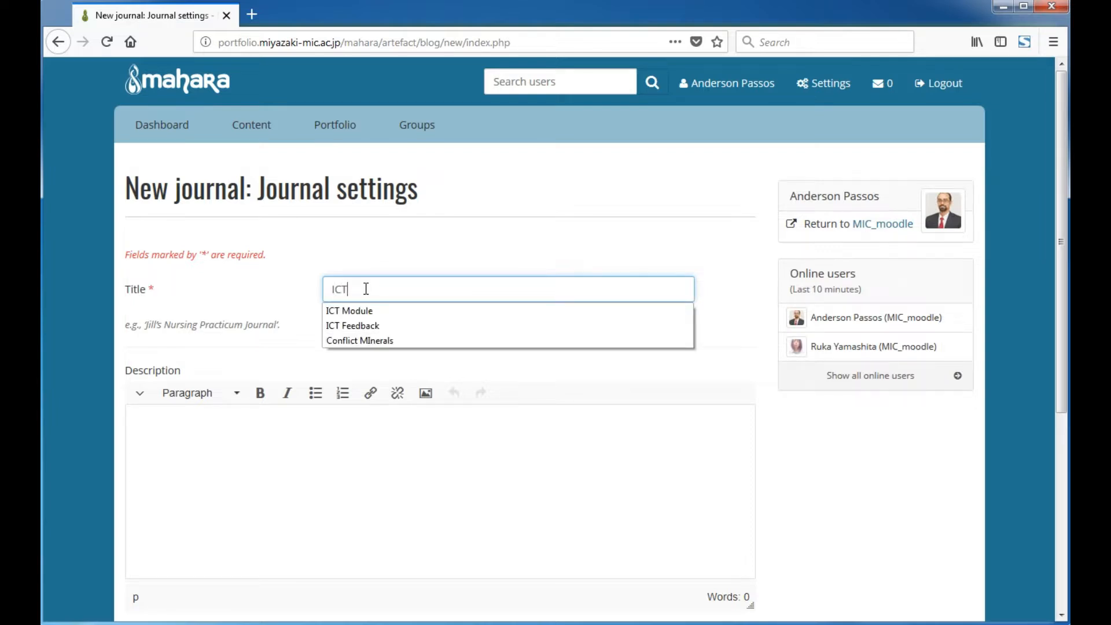
{"action": "key", "text": "Down"}
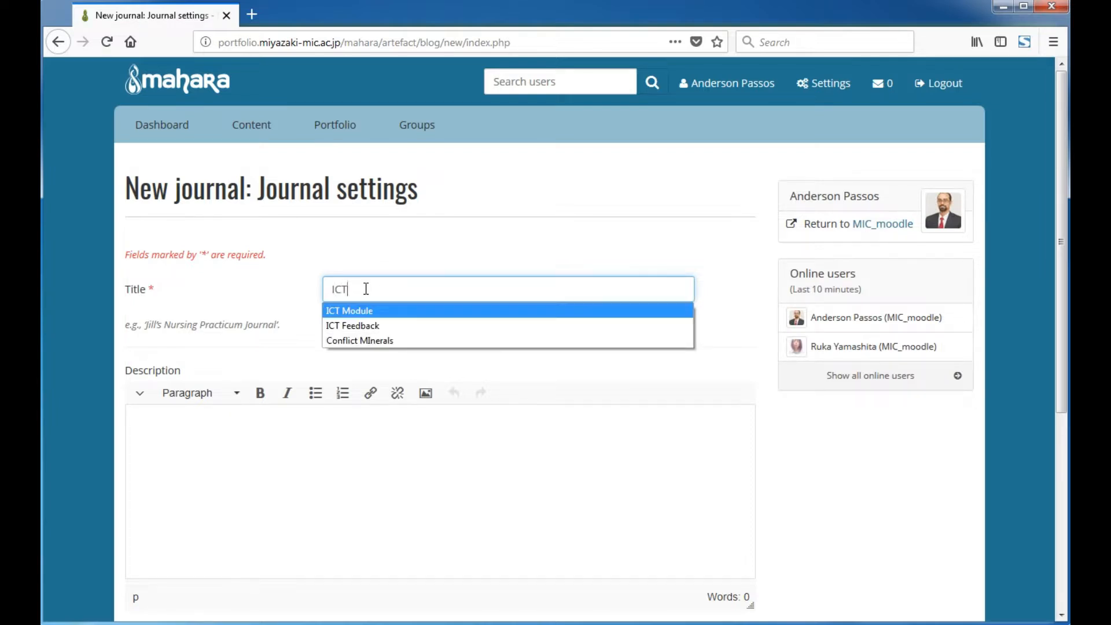
{"action": "key", "text": "Tab"}
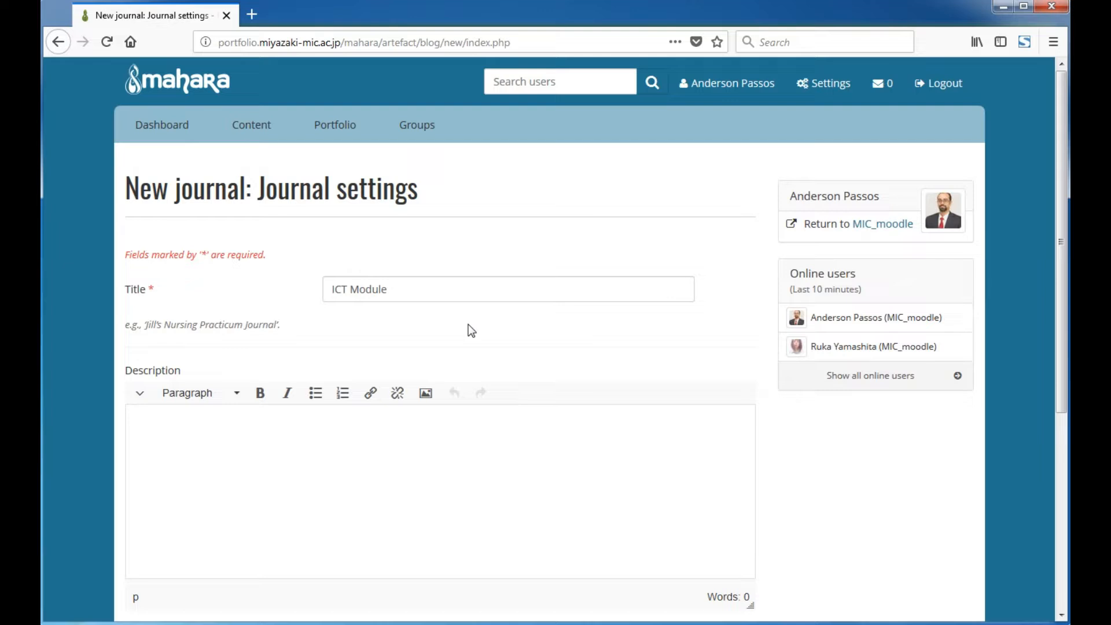
{"action": "double_click", "coordinate": [365, 289]}
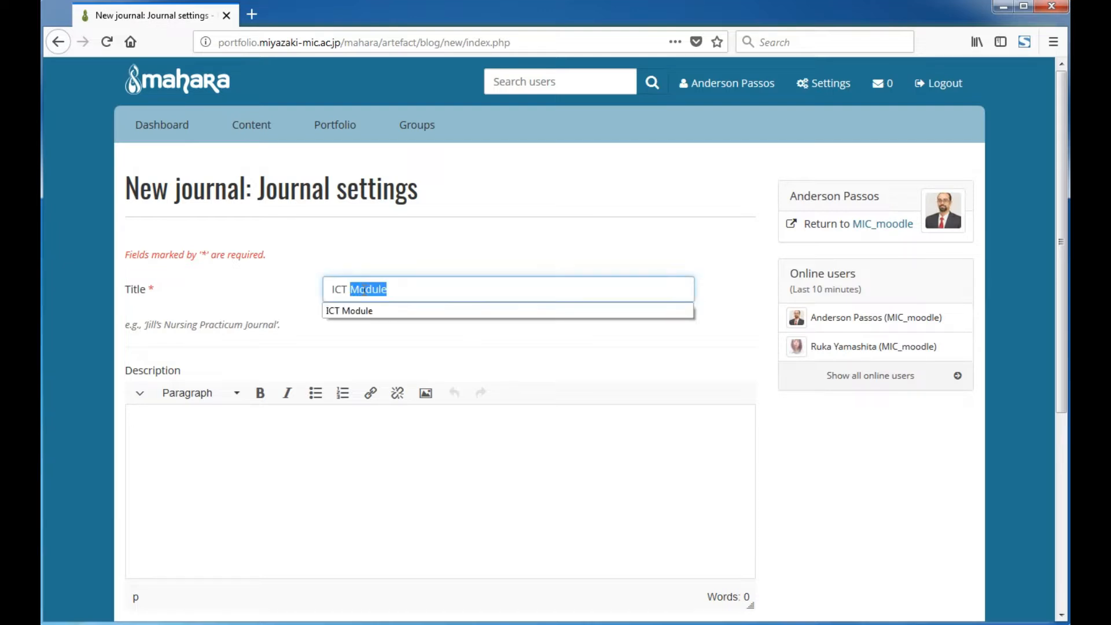
{"action": "key", "text": "BackSpace"}
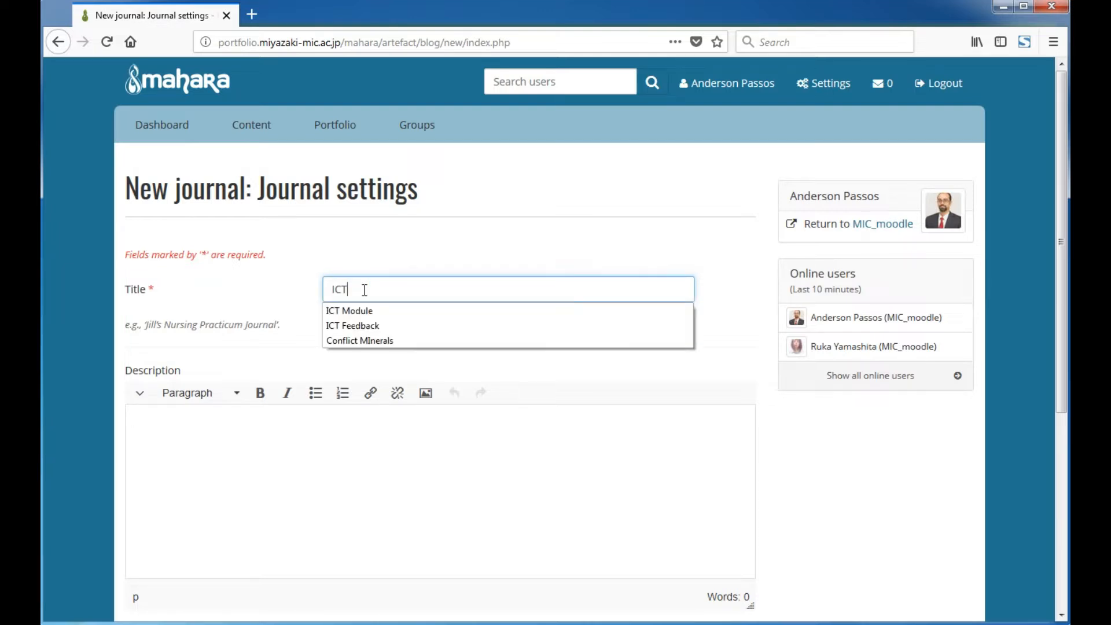
{"action": "key", "text": "Down"}
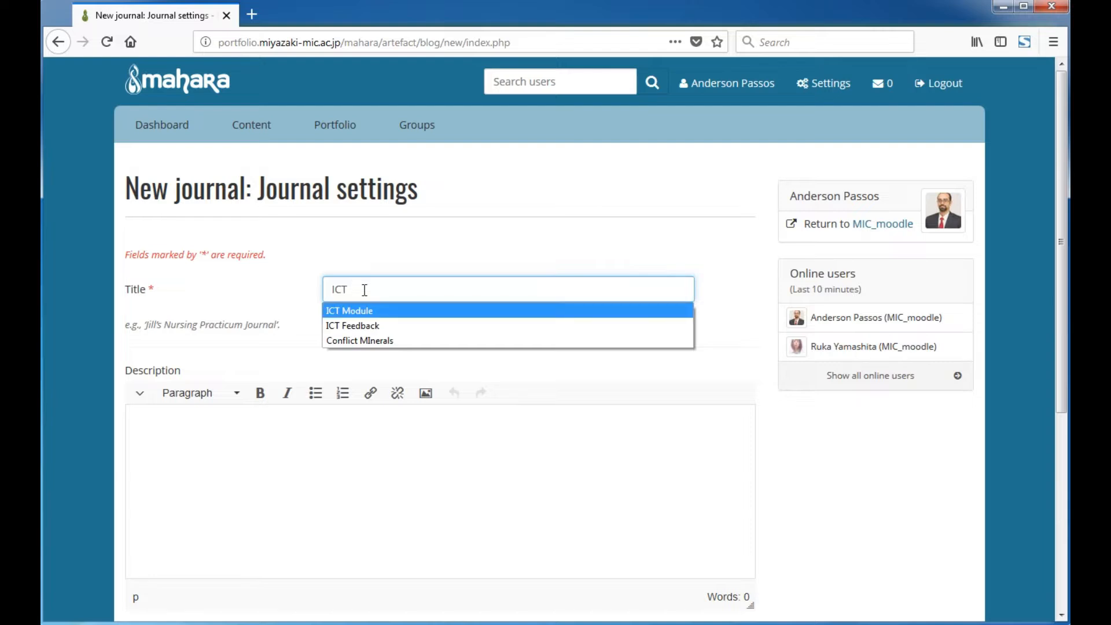
{"action": "key", "text": "Tab"}
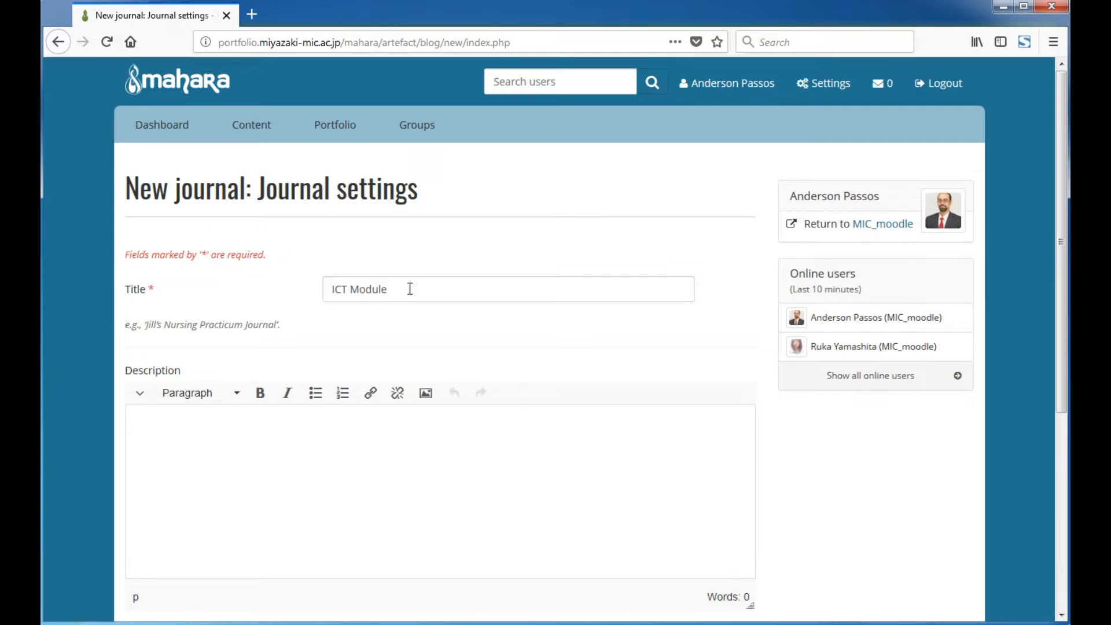
{"action": "scroll", "coordinate": [315, 307], "scroll_direction": "down", "scroll_amount": 1}
{"action": "scroll", "coordinate": [315, 307], "scroll_direction": "down", "scroll_amount": 3}
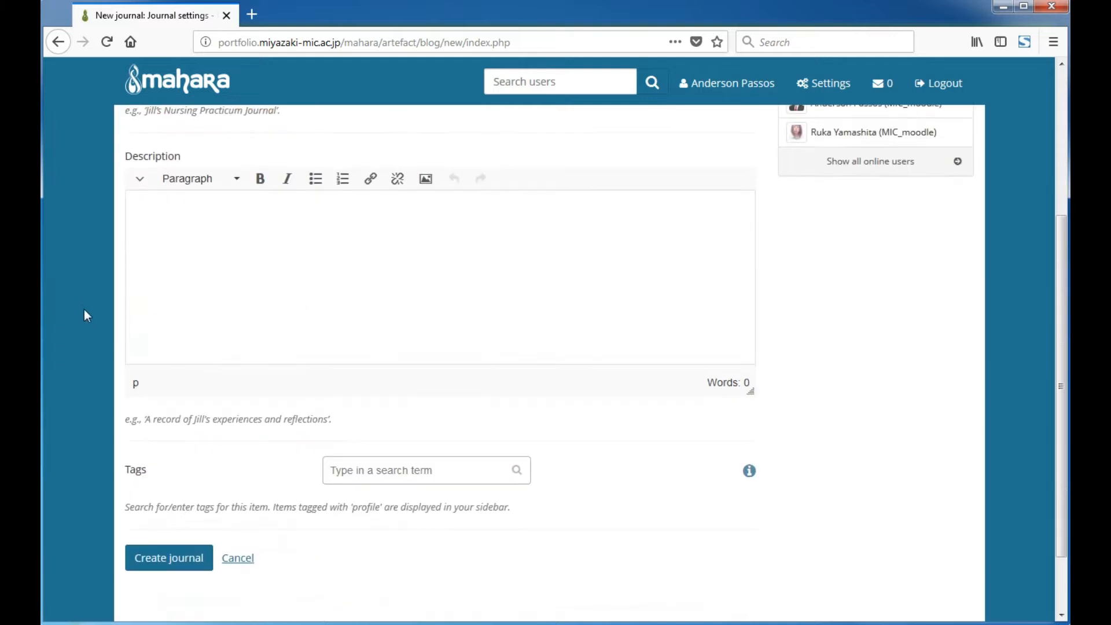
{"action": "left_click", "coordinate": [179, 567]}
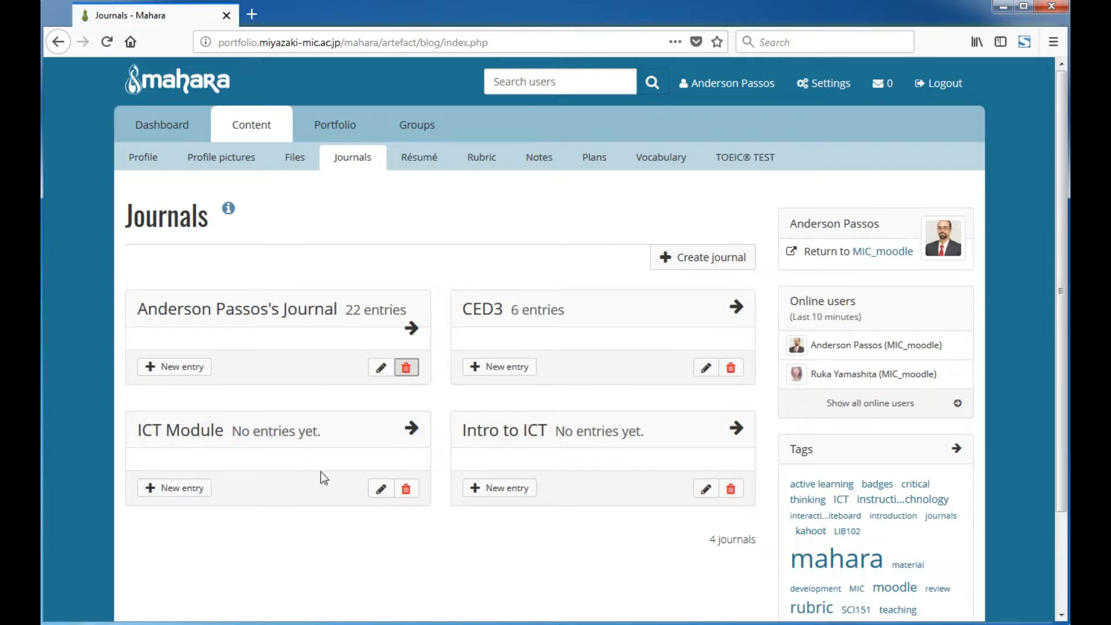
- Start another new journal and enter "Sociology Module" as its title
{"action": "left_click", "coordinate": [713, 262]}
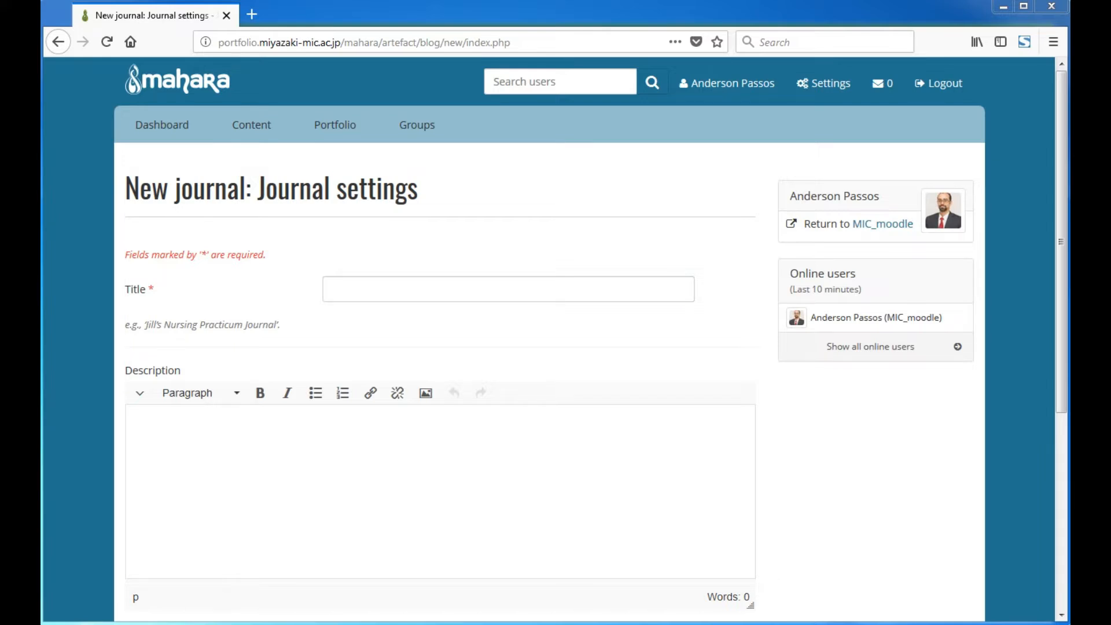
{"action": "left_click", "coordinate": [349, 279]}
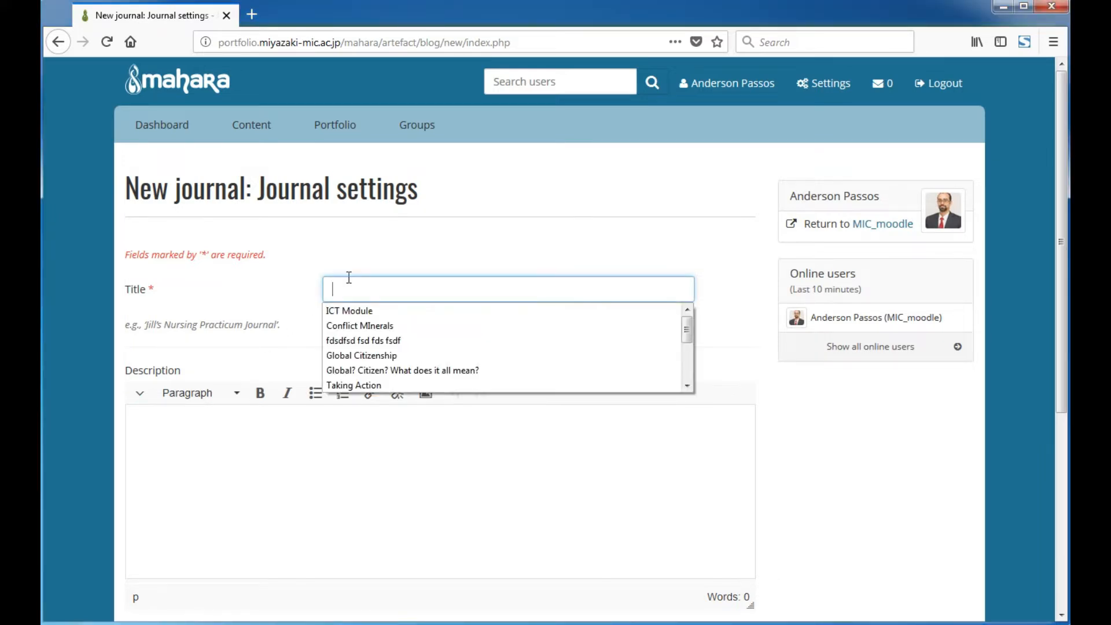
{"action": "type", "text": "Sociology Module"}
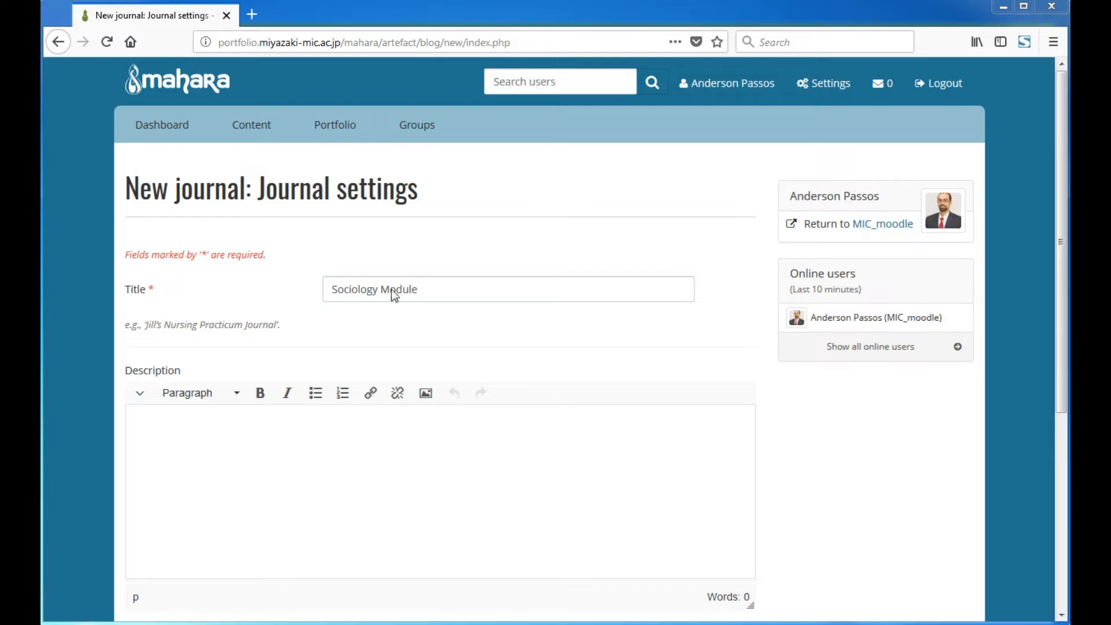
- Replace the new journal's title with "Module 1" and create the journal
{"action": "left_click_drag", "start_coordinate": [434, 291], "coordinate": [329, 292]}
{"action": "right_click", "coordinate": [358, 293]}
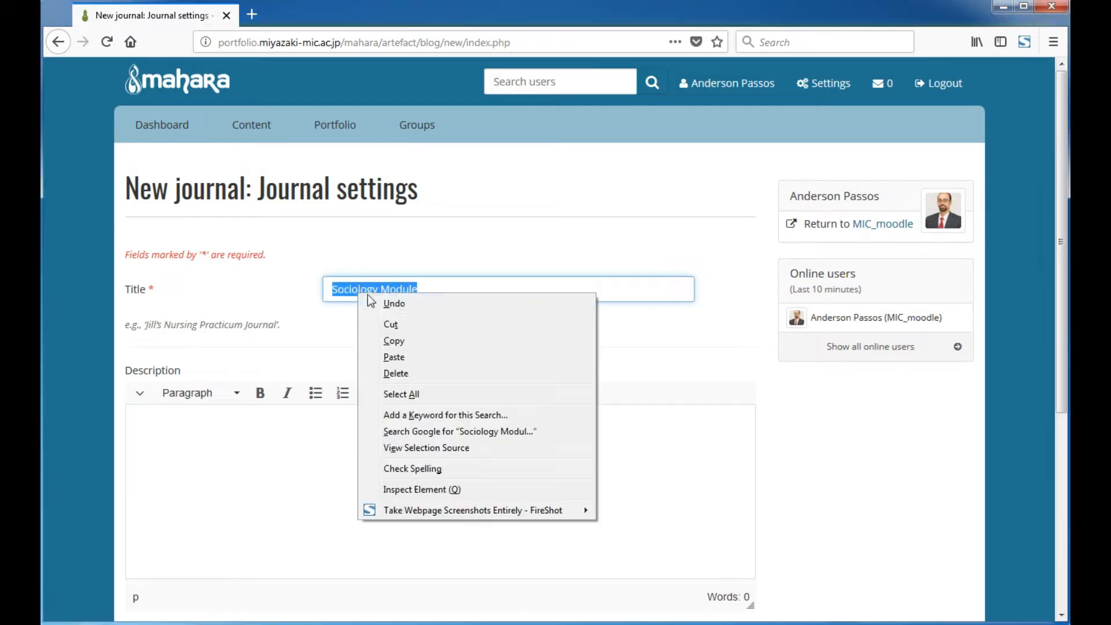
{"action": "left_click", "coordinate": [395, 355]}
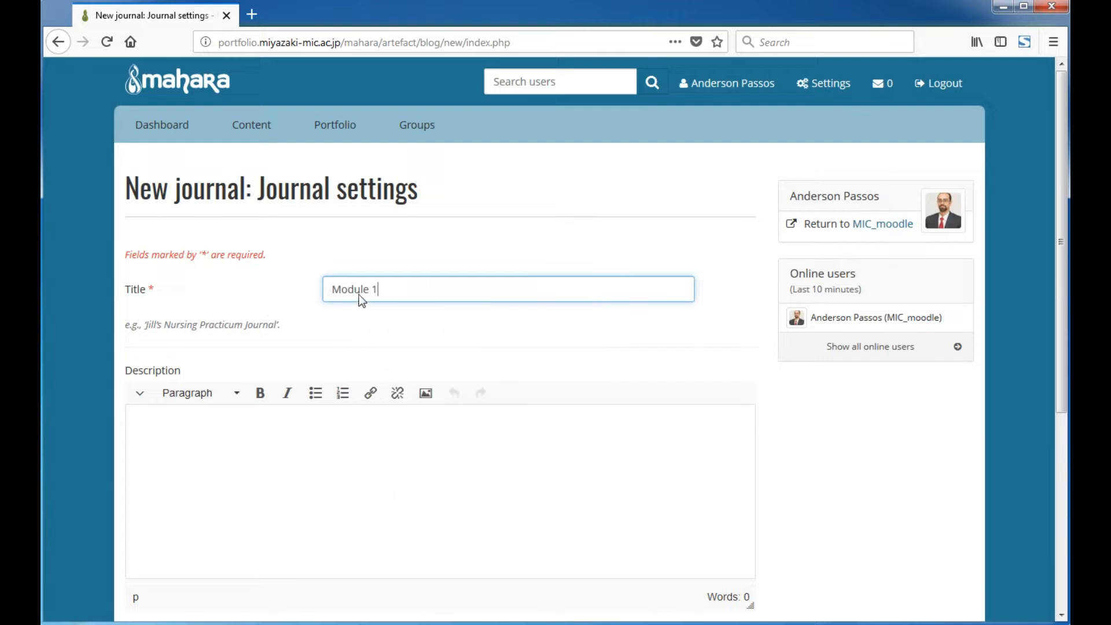
{"action": "left_click", "coordinate": [91, 325]}
{"action": "scroll", "coordinate": [91, 326], "scroll_direction": "down", "scroll_amount": 5}
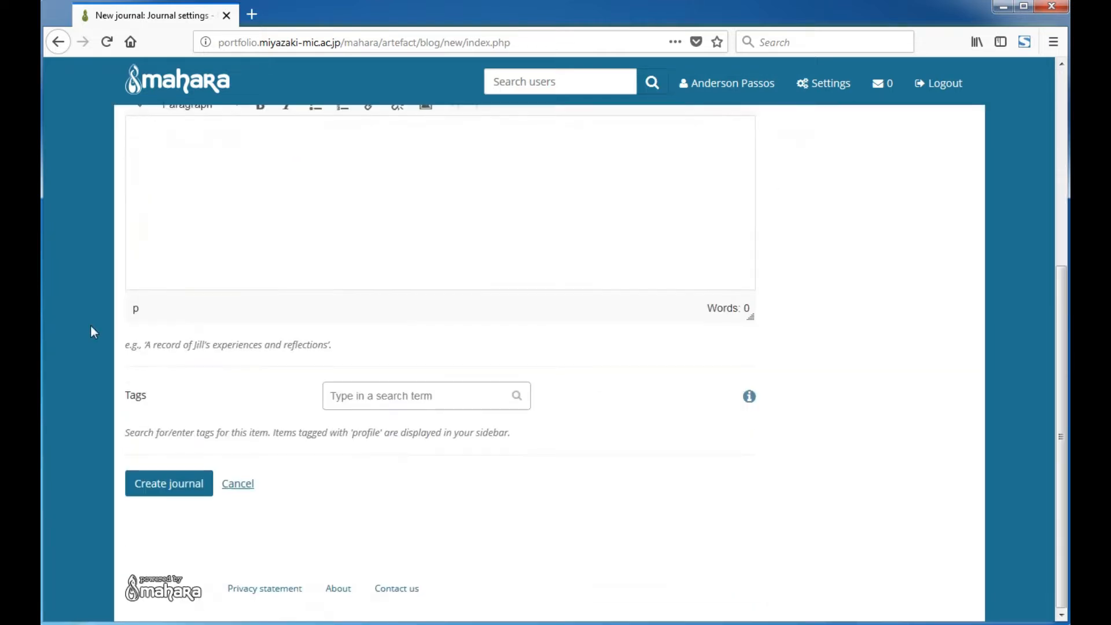
{"action": "left_click", "coordinate": [170, 486]}
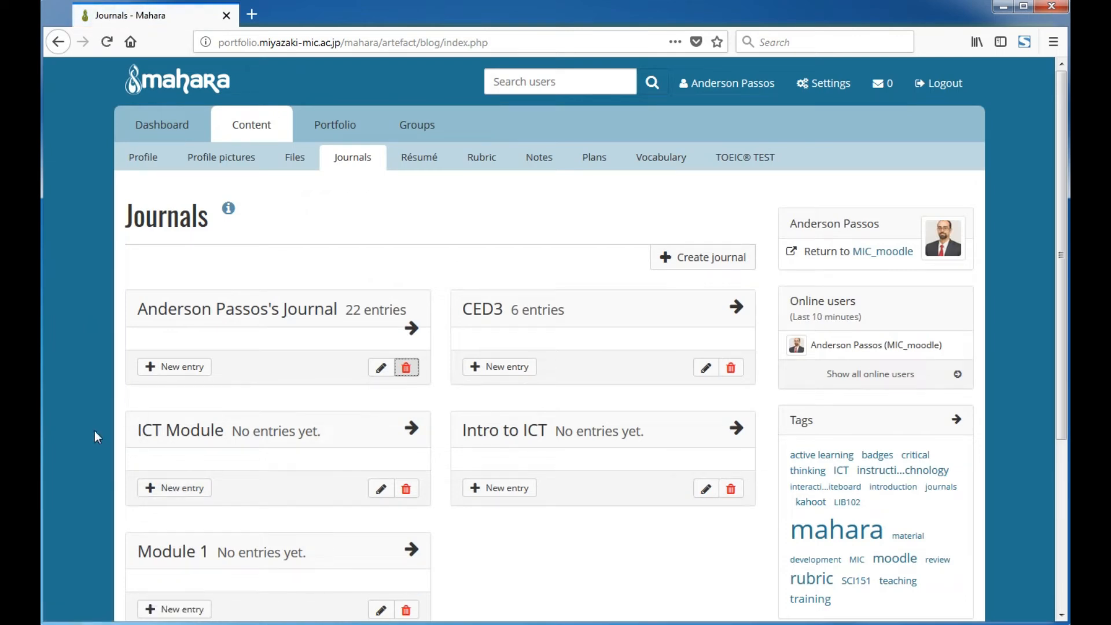
- Create one more journal titled "Module 2" without a description or tags
{"action": "scroll", "coordinate": [94, 430], "scroll_direction": "down", "scroll_amount": 3}
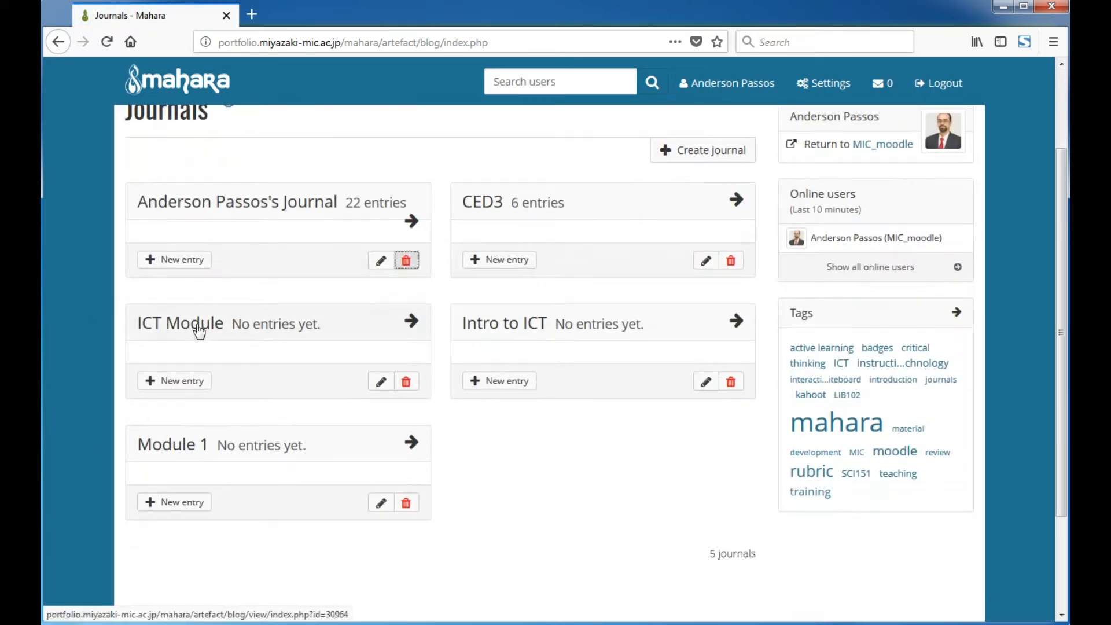
{"action": "left_click", "coordinate": [685, 158]}
{"action": "right_click", "coordinate": [360, 298]}
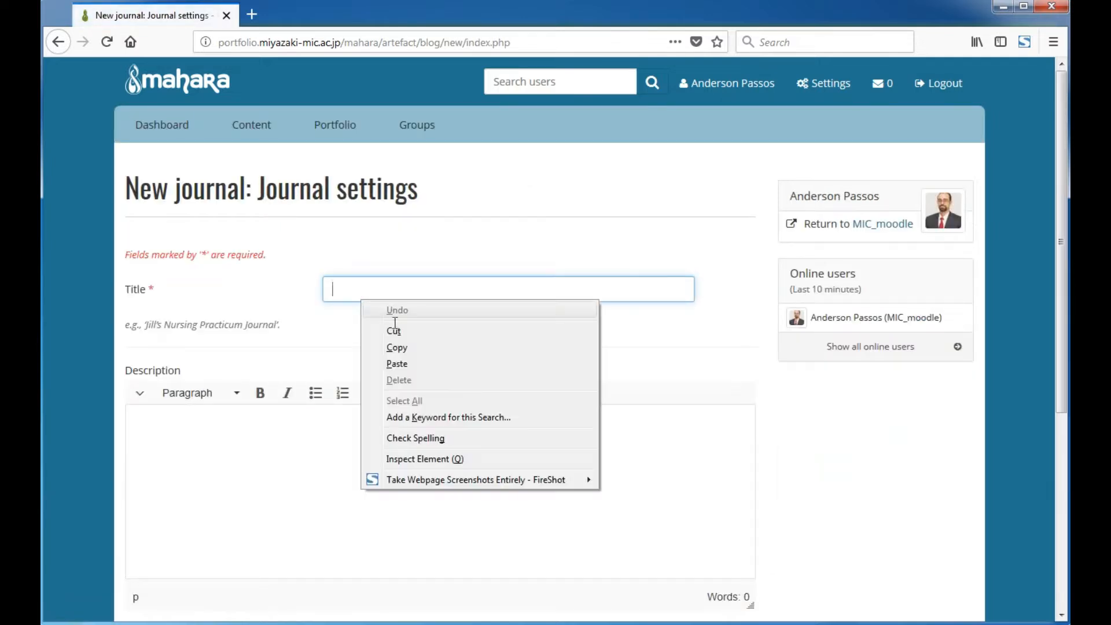
{"action": "key", "text": "Escape"}
{"action": "type", "text": "Module "}
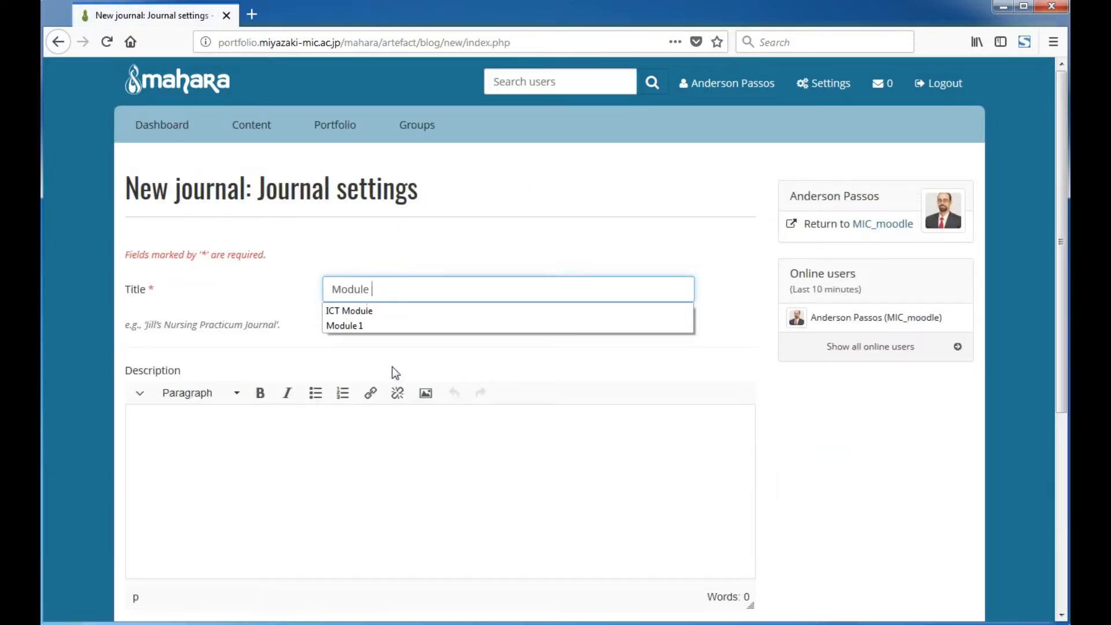
{"action": "type", "text": "2"}
{"action": "left_click", "coordinate": [297, 328]}
{"action": "scroll", "coordinate": [99, 338], "scroll_direction": "down", "scroll_amount": 5}
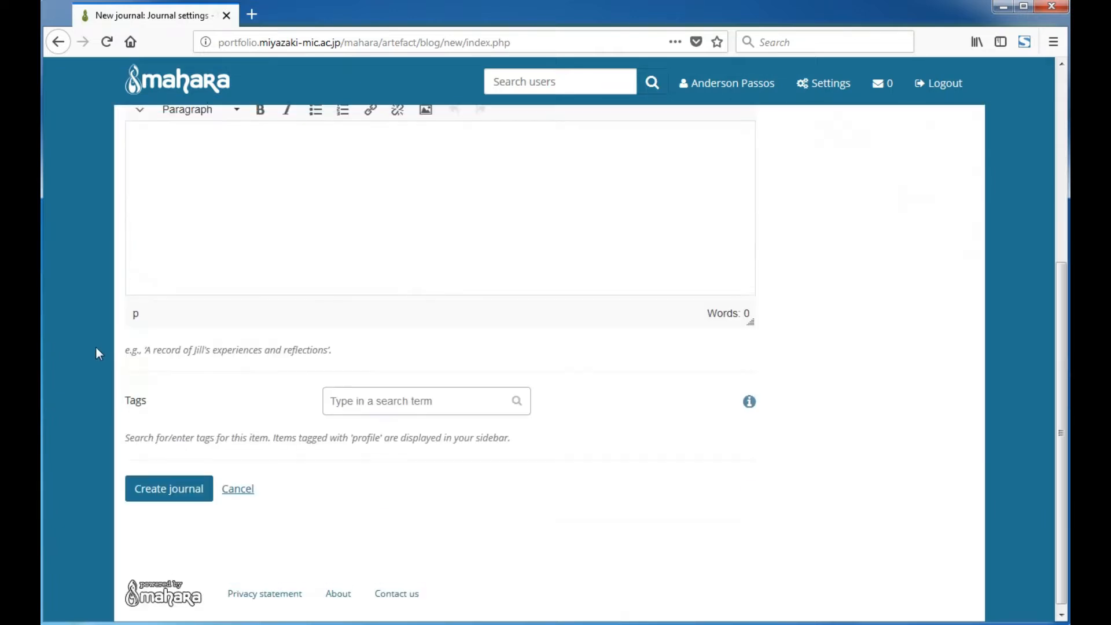
{"action": "left_click", "coordinate": [168, 484]}
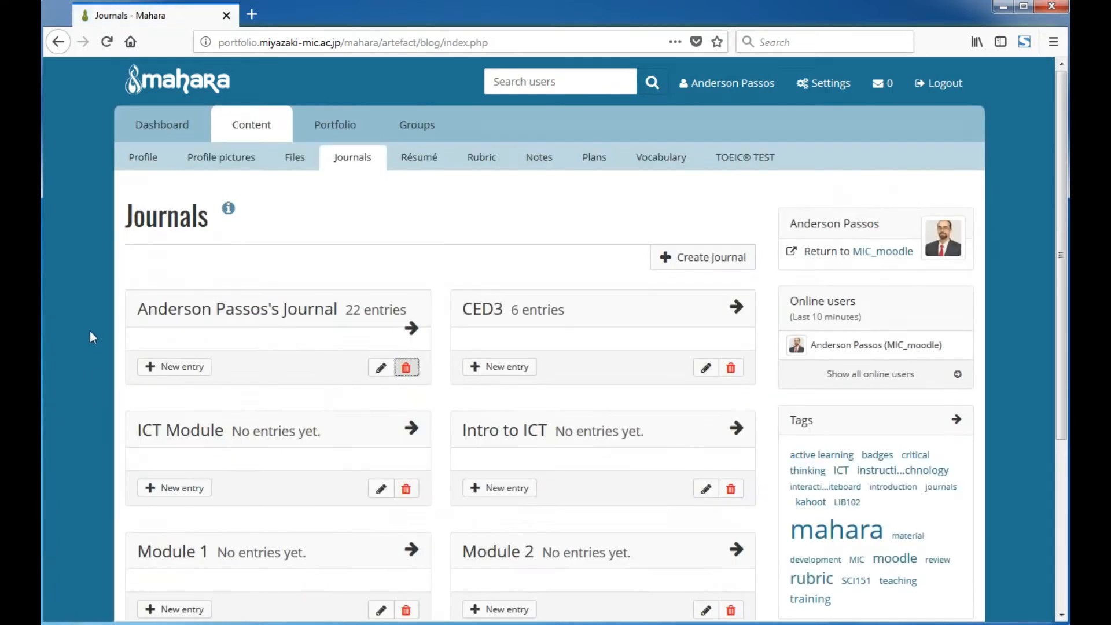
- Start a new portfolio page and set its page title to "Global Citizenship"
{"action": "scroll", "coordinate": [76, 342], "scroll_direction": "down", "scroll_amount": 3}
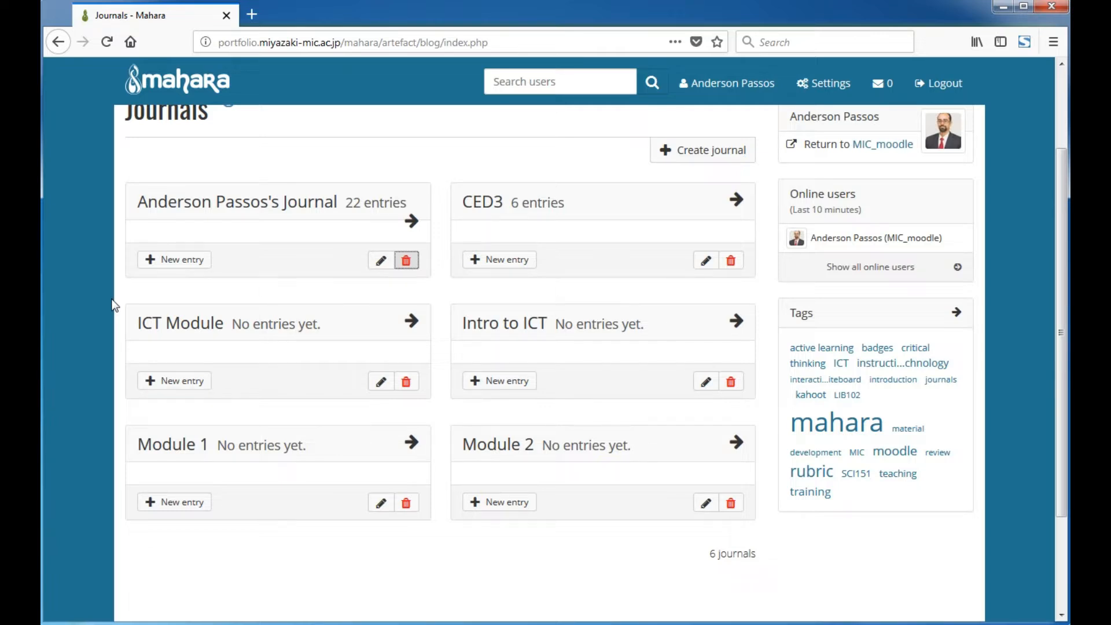
{"action": "scroll", "coordinate": [114, 305], "scroll_direction": "up", "scroll_amount": 3}
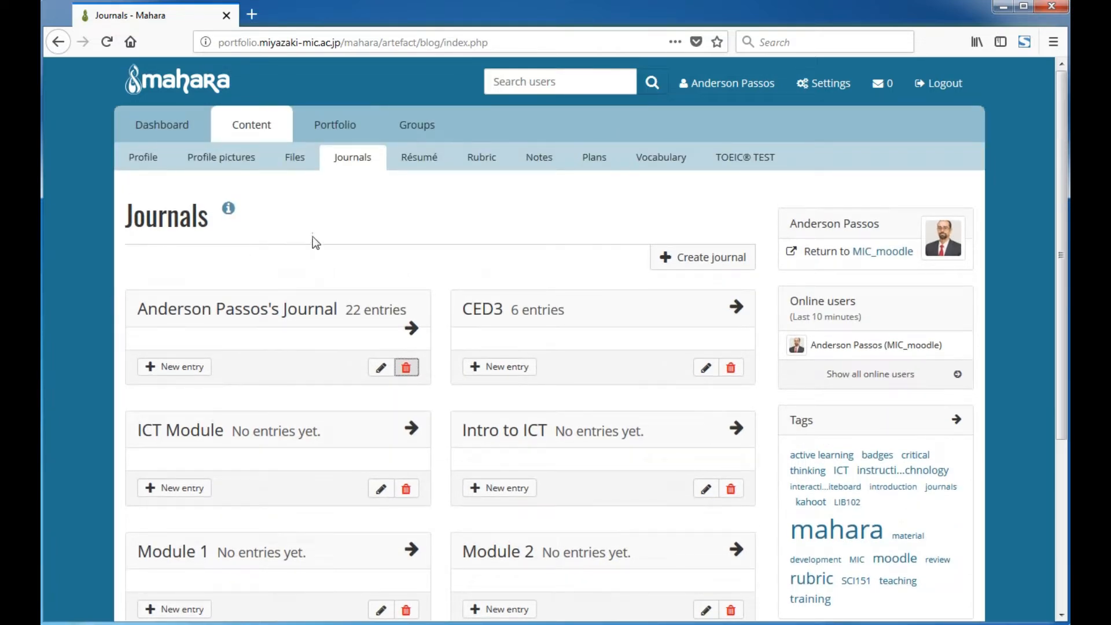
{"action": "left_click", "coordinate": [337, 133]}
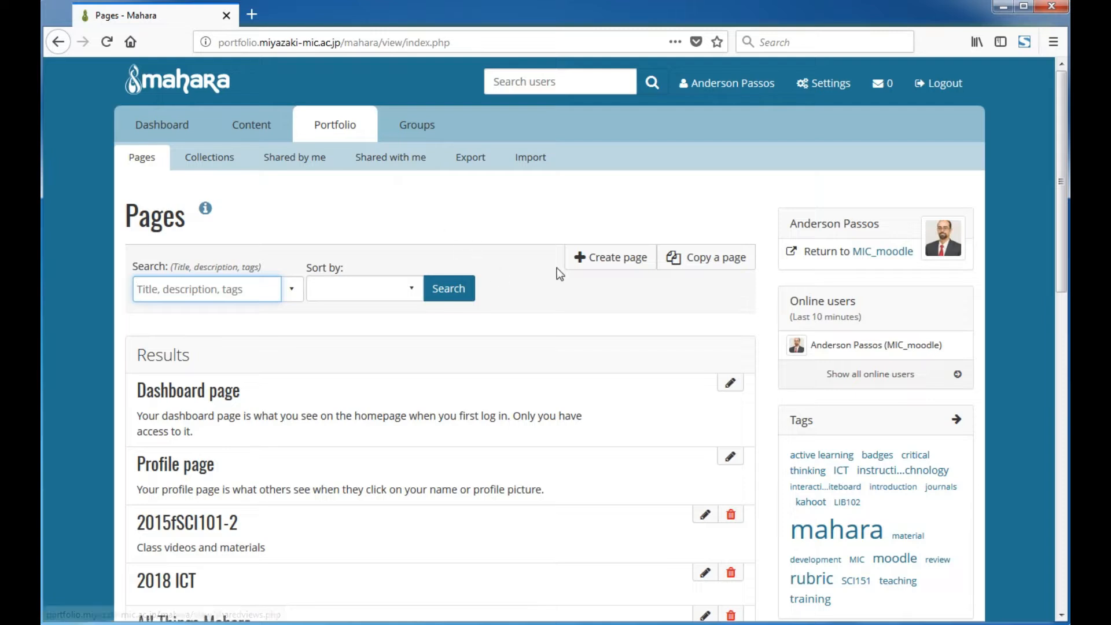
{"action": "left_click", "coordinate": [586, 260]}
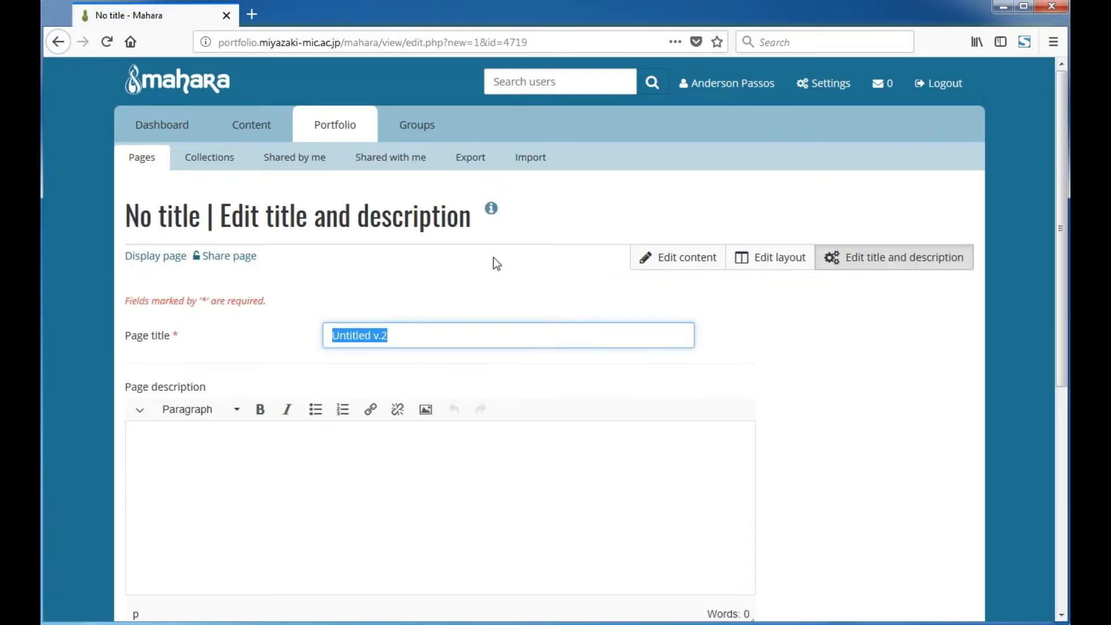
{"action": "left_click", "coordinate": [420, 338]}
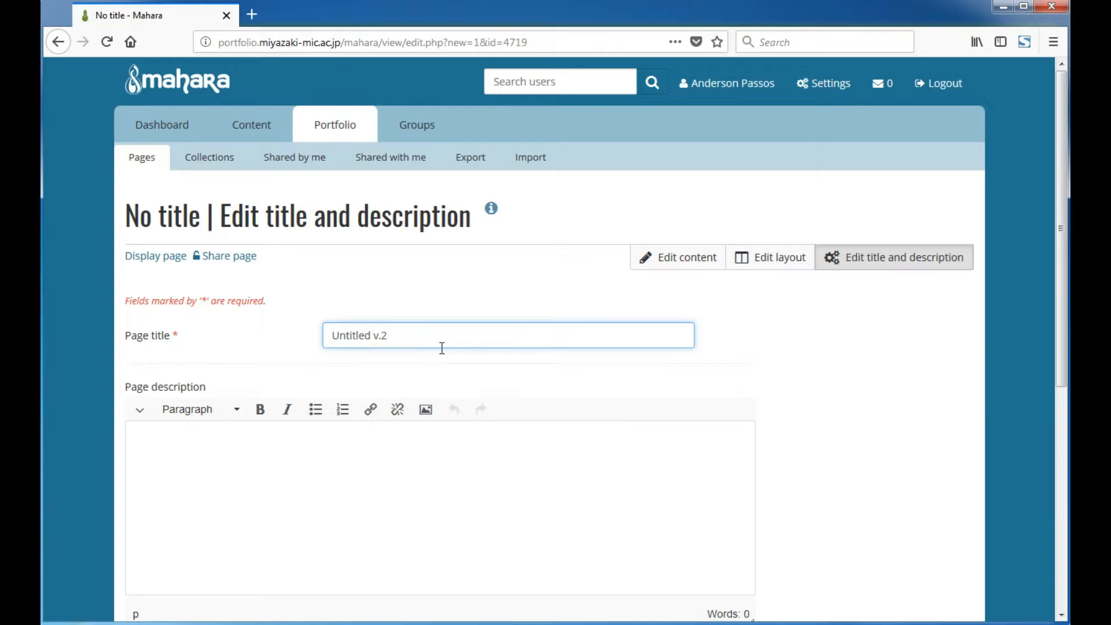
{"action": "key", "text": "ctrl+a"}
{"action": "type", "text": "Global Citi"}
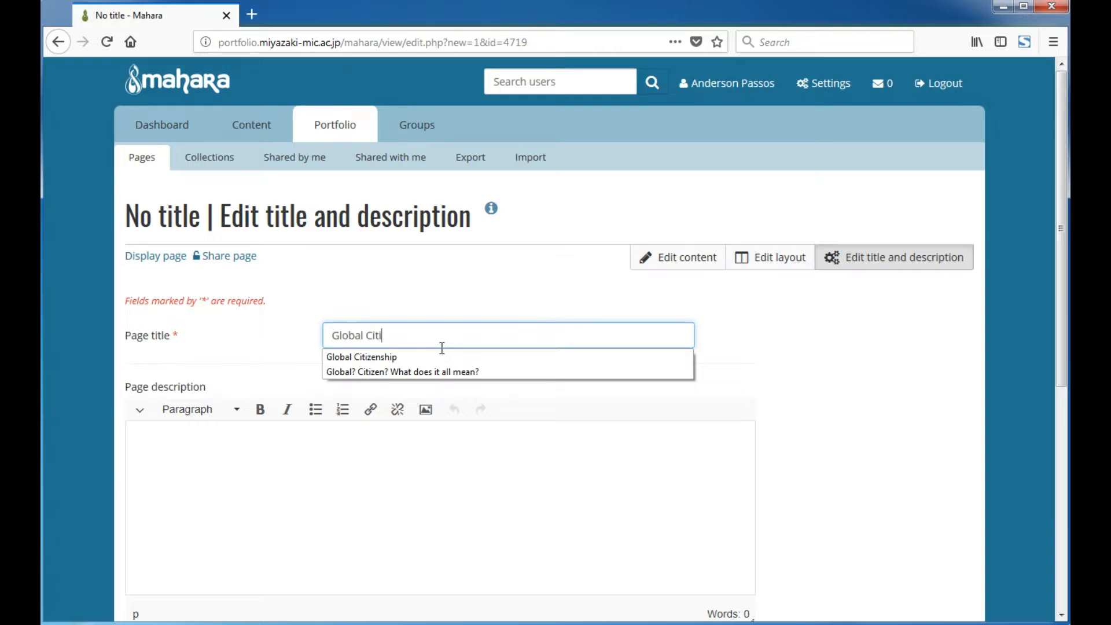
{"action": "key", "text": "Down"}
{"action": "key", "text": "Tab"}
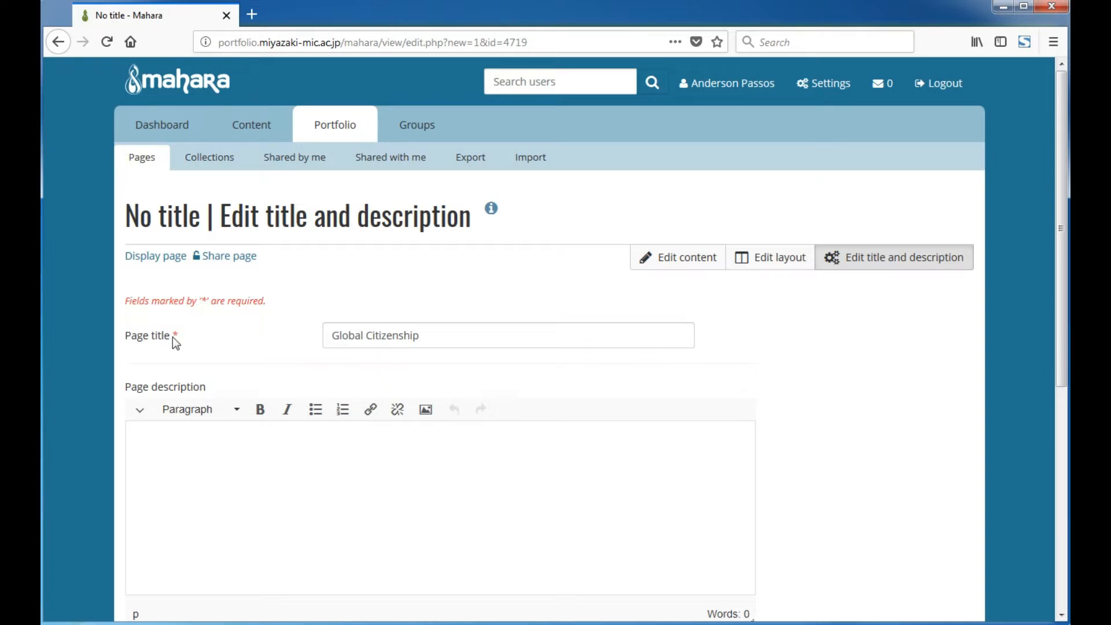
{"action": "left_click", "coordinate": [342, 336]}
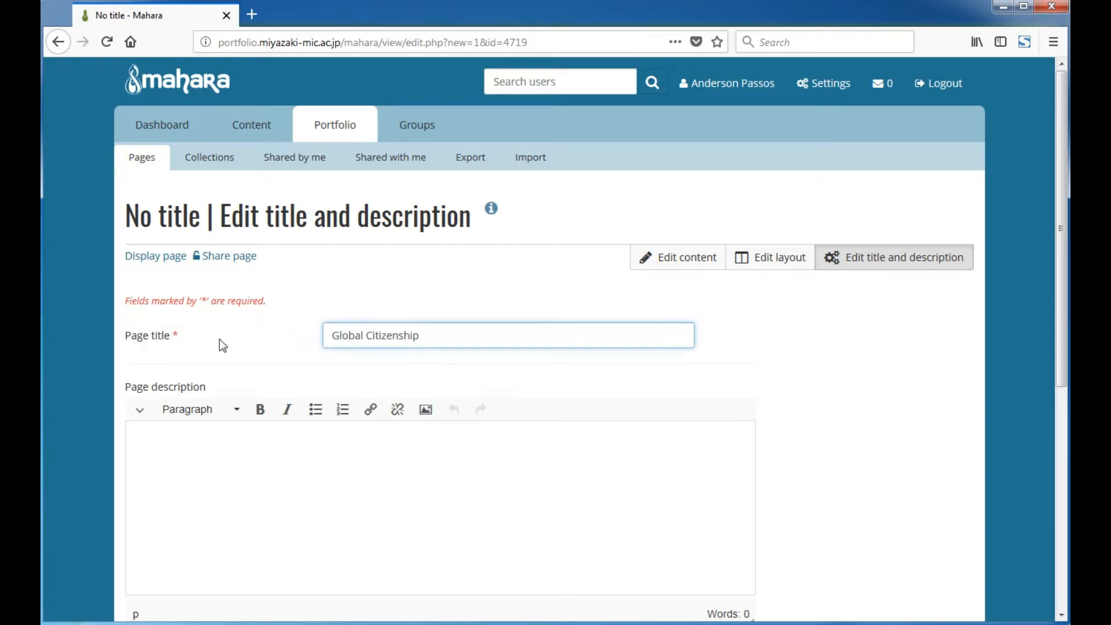
- Save the new page's title settings, leaving the description and tags empty
{"action": "scroll", "coordinate": [168, 356], "scroll_direction": "down", "scroll_amount": 1}
{"action": "scroll", "coordinate": [165, 357], "scroll_direction": "down", "scroll_amount": 4}
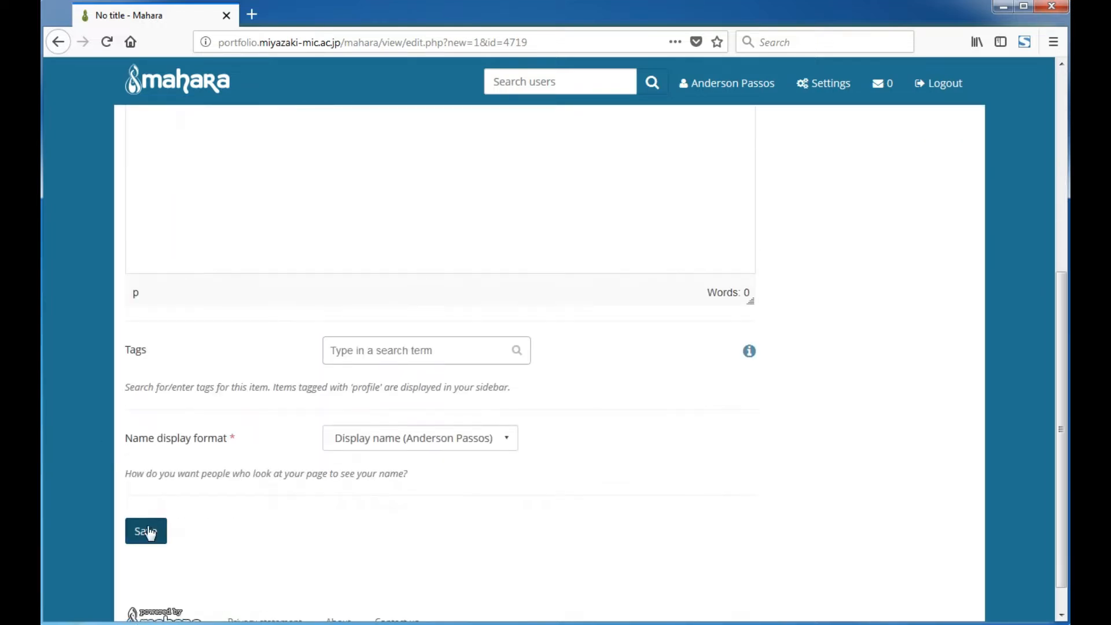
{"action": "left_click", "coordinate": [148, 531]}
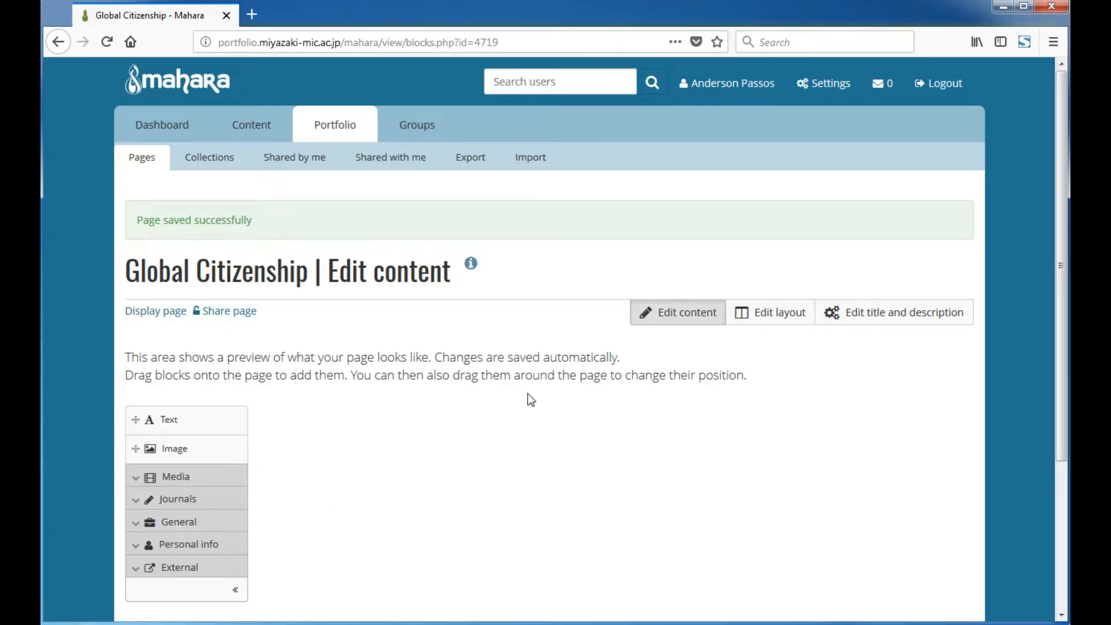
- Change the page layout to a full-width row, a three-column row and another full-width row, and save it
{"action": "scroll", "coordinate": [531, 399], "scroll_direction": "down", "scroll_amount": 2}
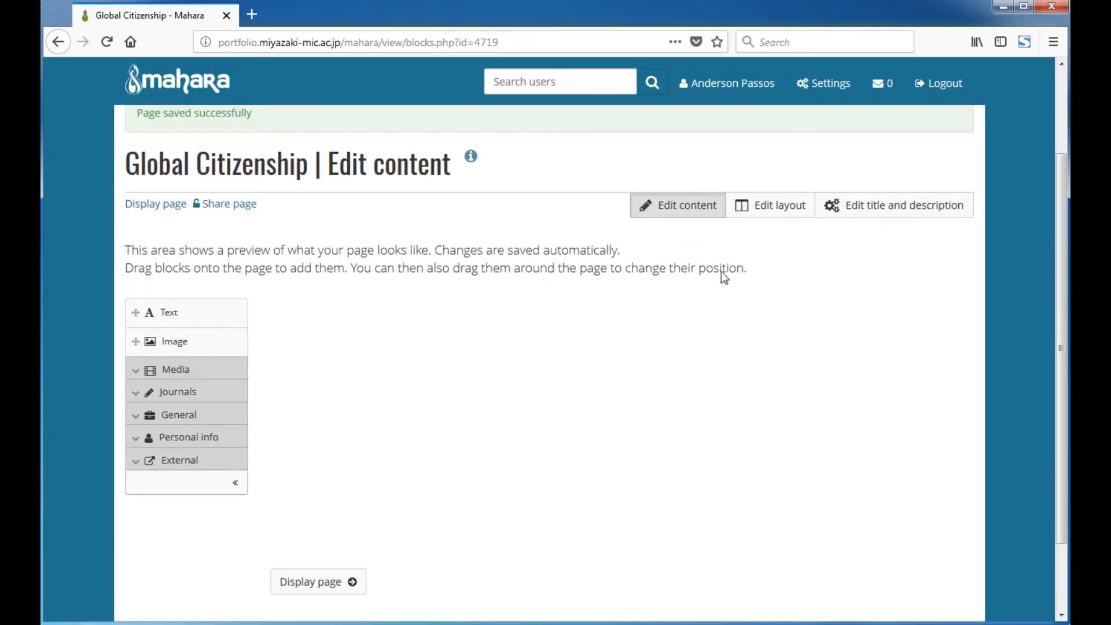
{"action": "left_click", "coordinate": [772, 213]}
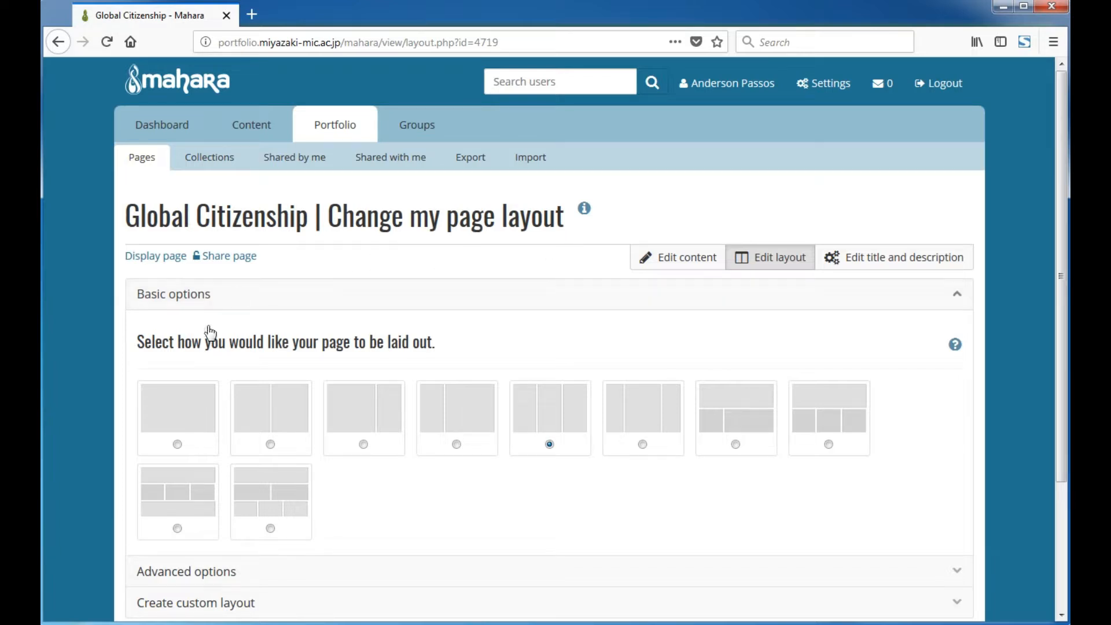
{"action": "left_click", "coordinate": [198, 498]}
{"action": "scroll", "coordinate": [198, 499], "scroll_direction": "down", "scroll_amount": 2}
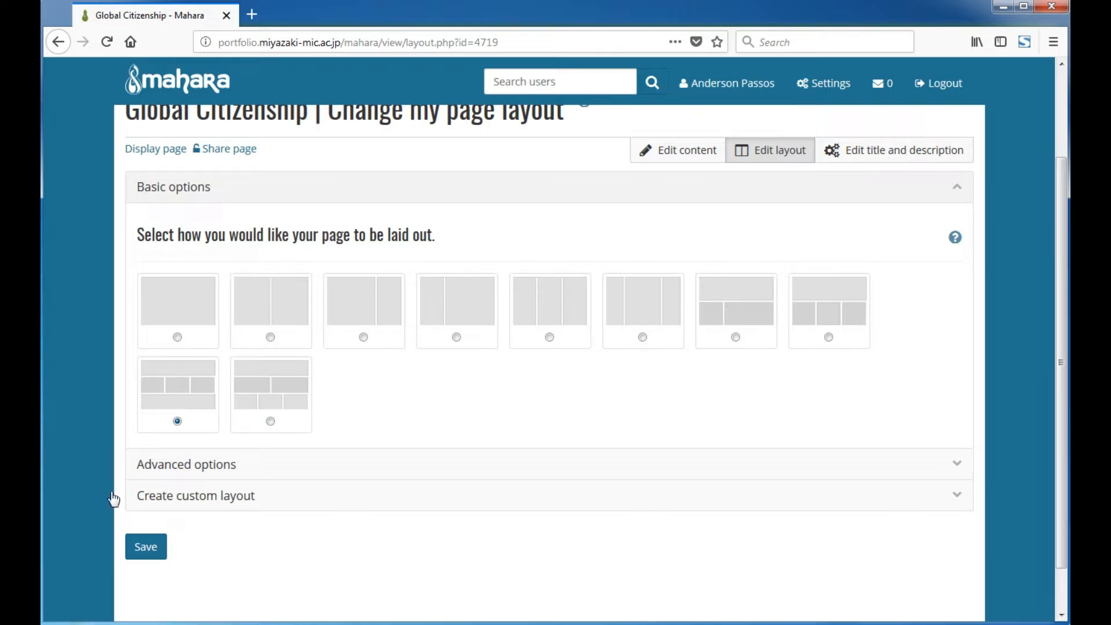
{"action": "left_click", "coordinate": [145, 547]}
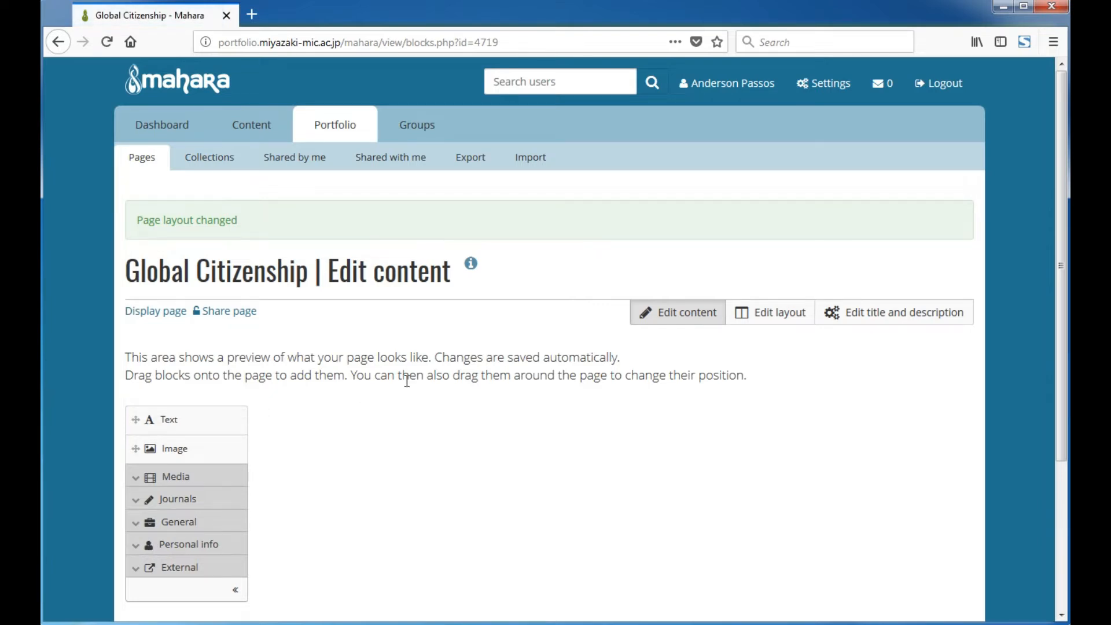
{"action": "scroll", "coordinate": [407, 380], "scroll_direction": "down", "scroll_amount": 2}
{"action": "scroll", "coordinate": [408, 386], "scroll_direction": "down", "scroll_amount": 2}
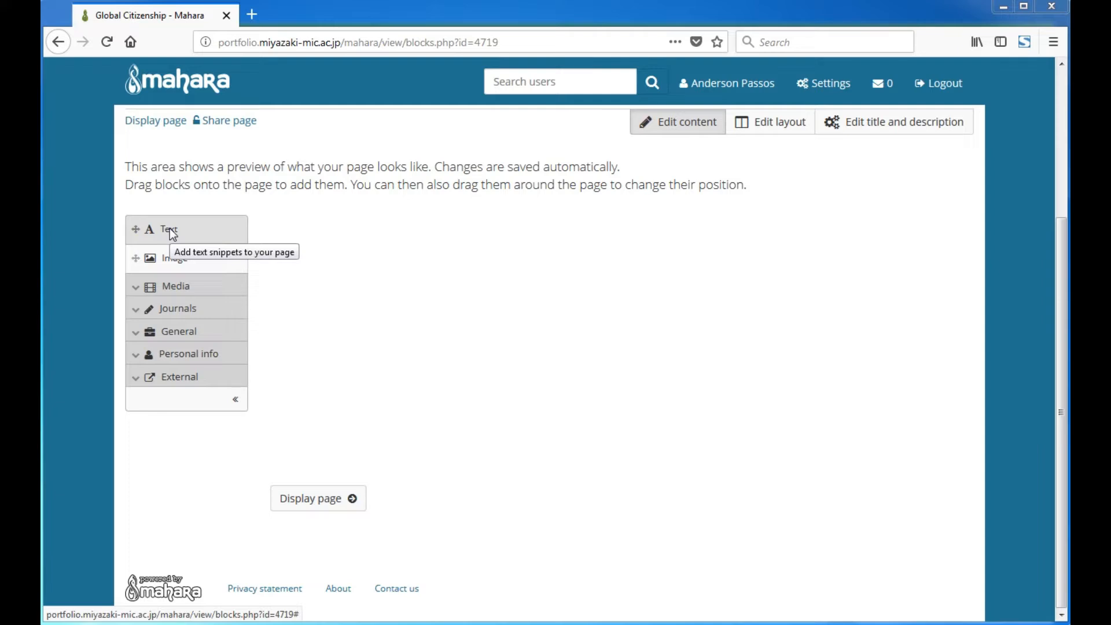
{"action": "left_click_drag", "start_coordinate": [188, 231], "coordinate": [414, 230]}
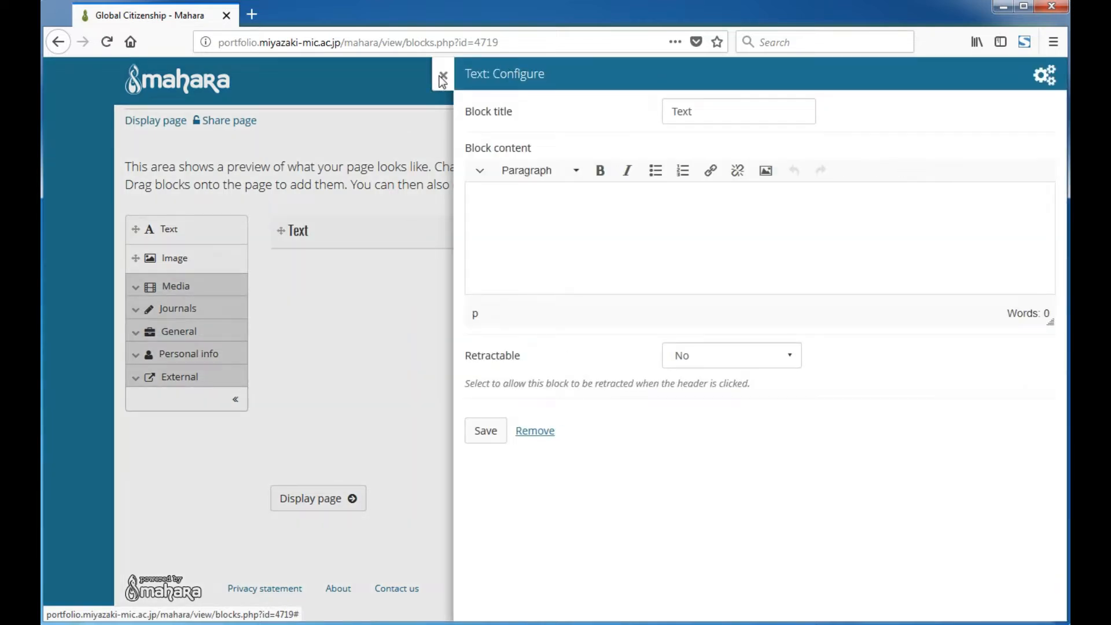
{"action": "left_click", "coordinate": [443, 78]}
{"action": "left_click", "coordinate": [550, 290]}
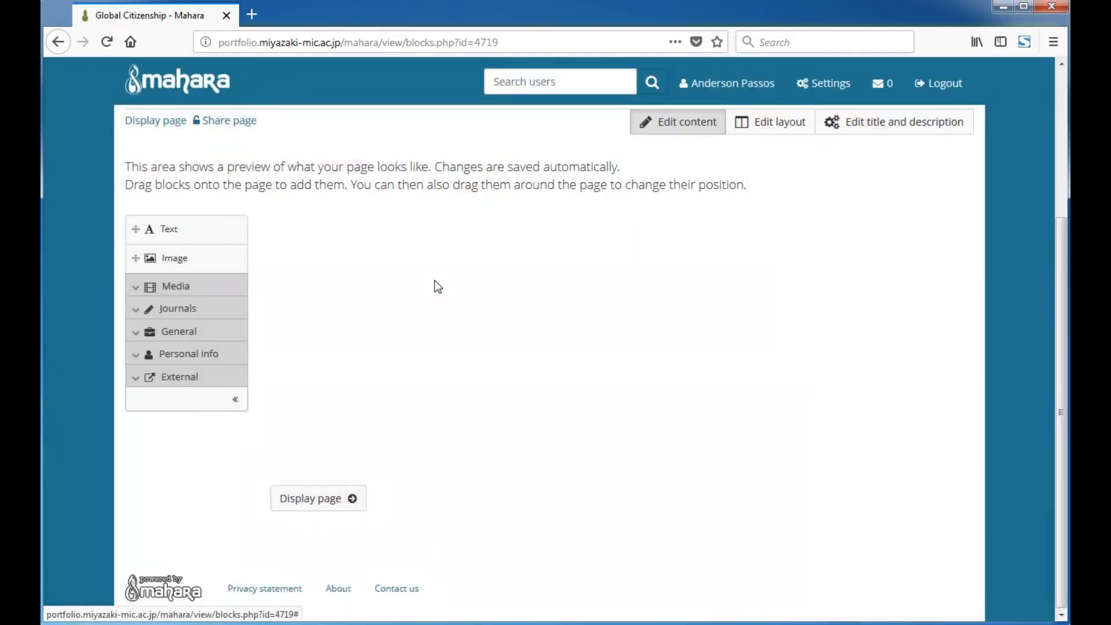
- Add a Text block at the top of the first full-width row and title it "Global? Citizen? What does it all mean?"
{"action": "left_click", "coordinate": [155, 230]}
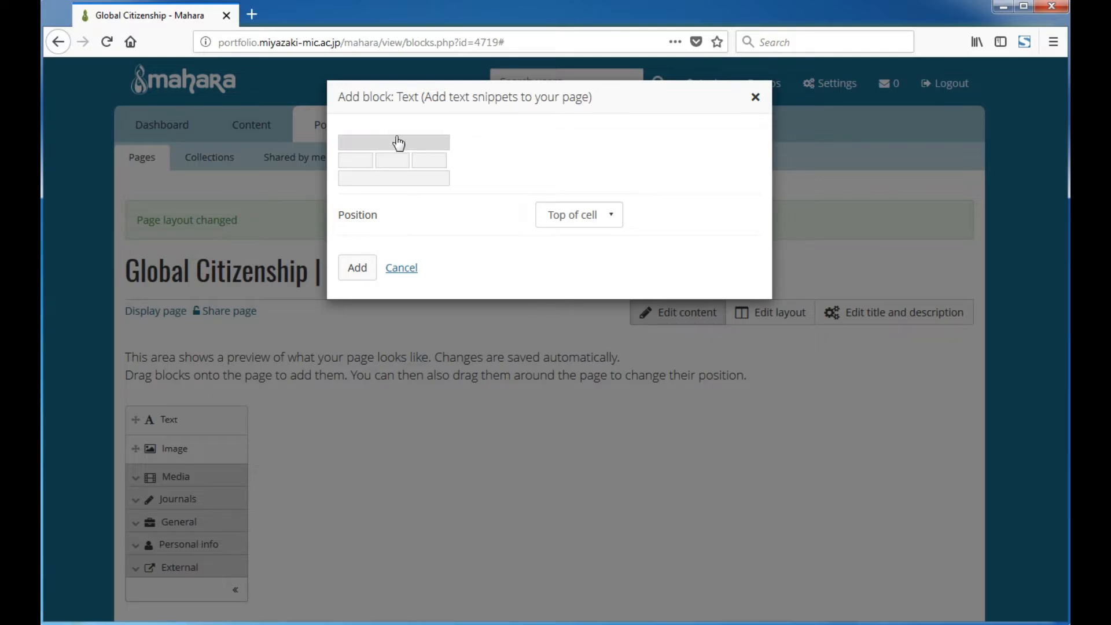
{"action": "left_click", "coordinate": [360, 270]}
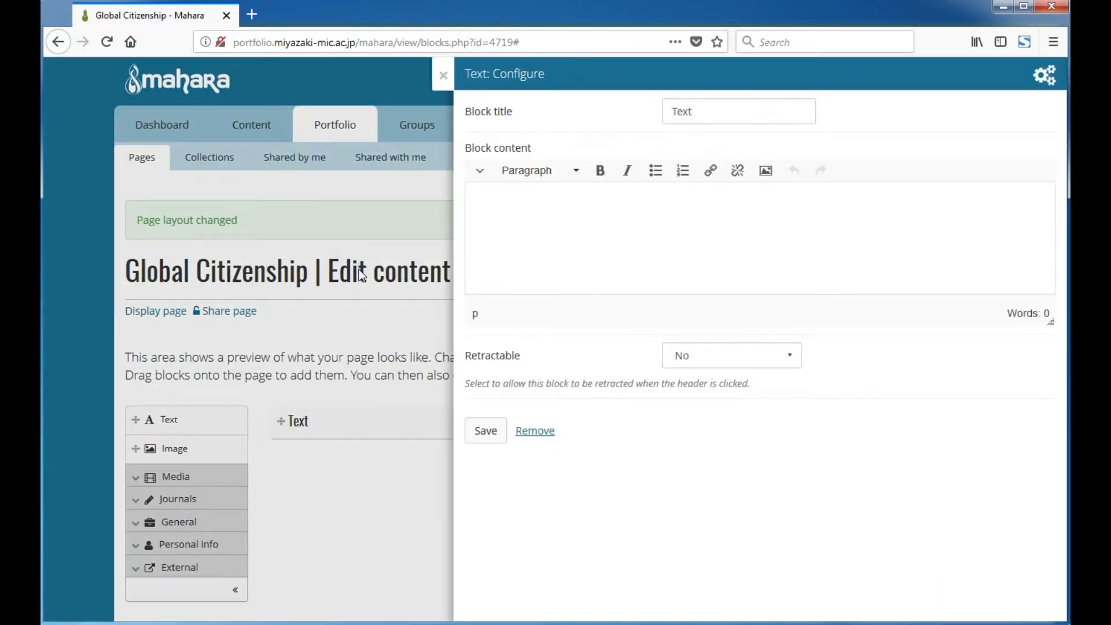
{"action": "left_click_drag", "start_coordinate": [715, 111], "coordinate": [668, 111]}
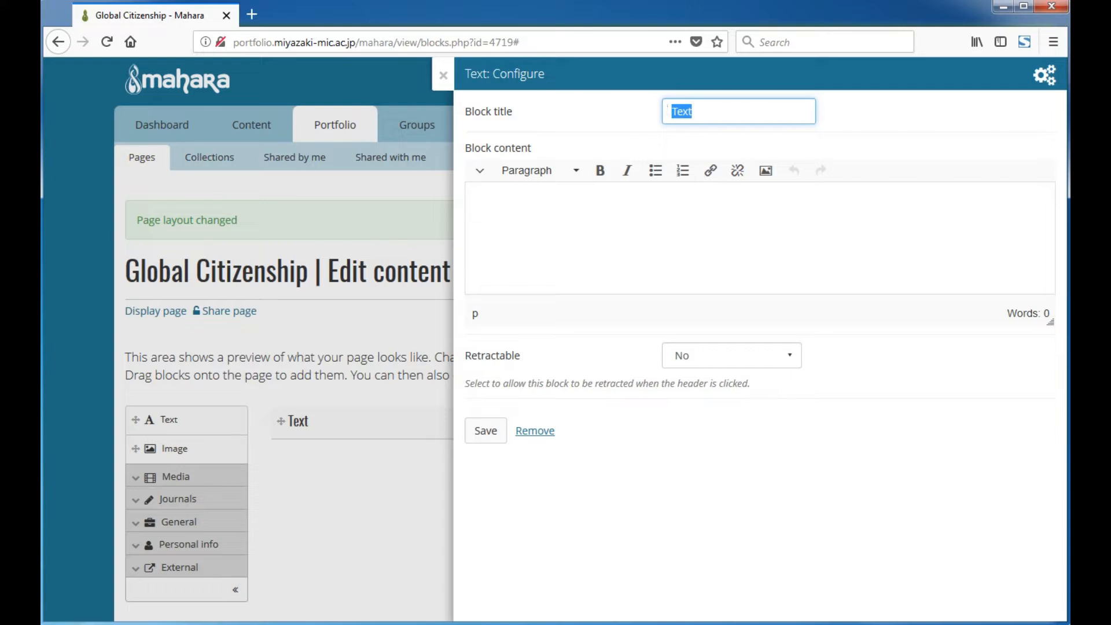
{"action": "key", "text": "alt+Tab"}
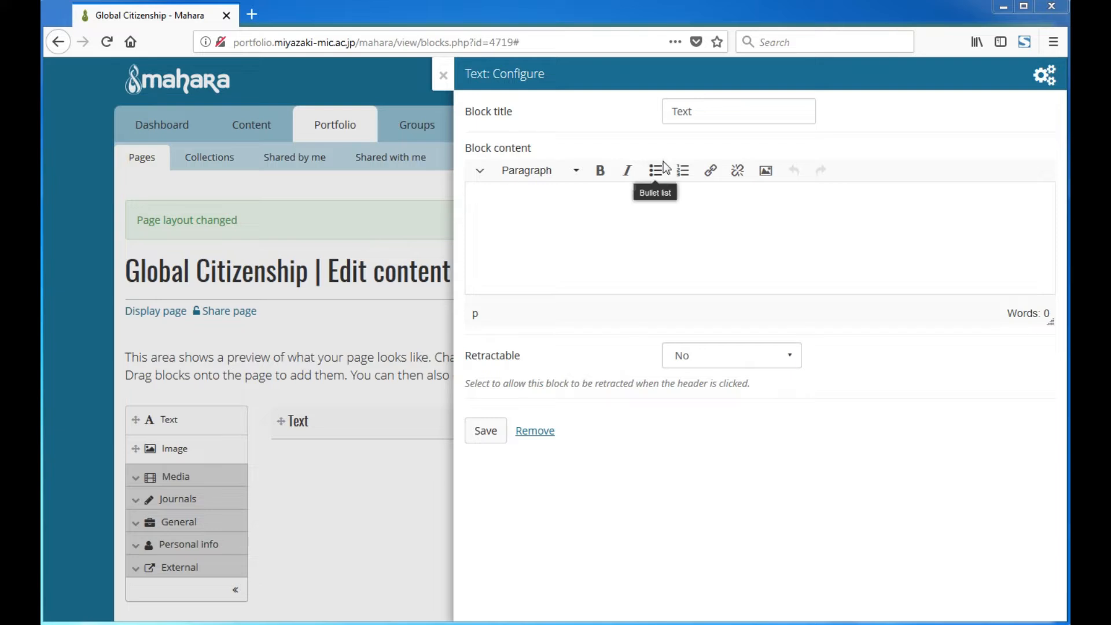
{"action": "double_click", "coordinate": [680, 113]}
{"action": "right_click", "coordinate": [680, 113]}
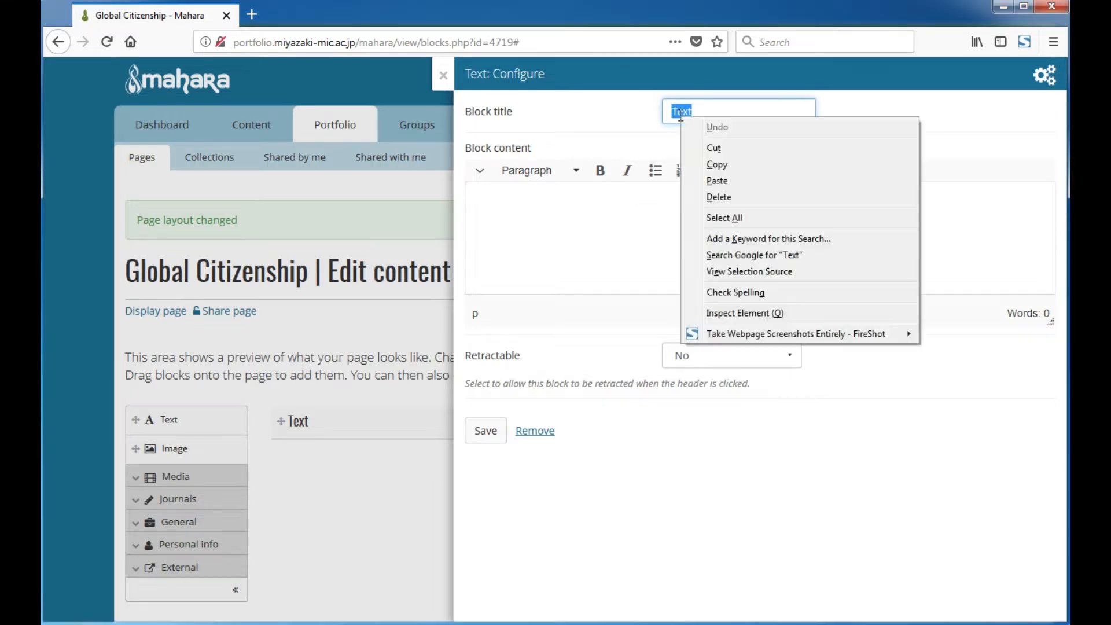
{"action": "left_click", "coordinate": [719, 181]}
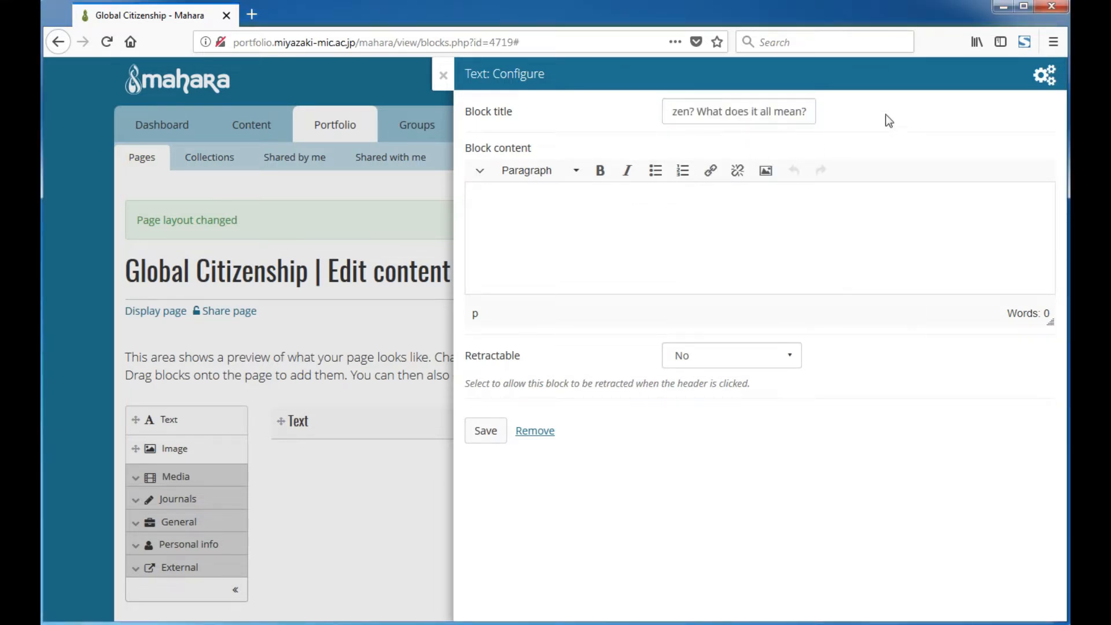
{"action": "key", "text": "Home"}
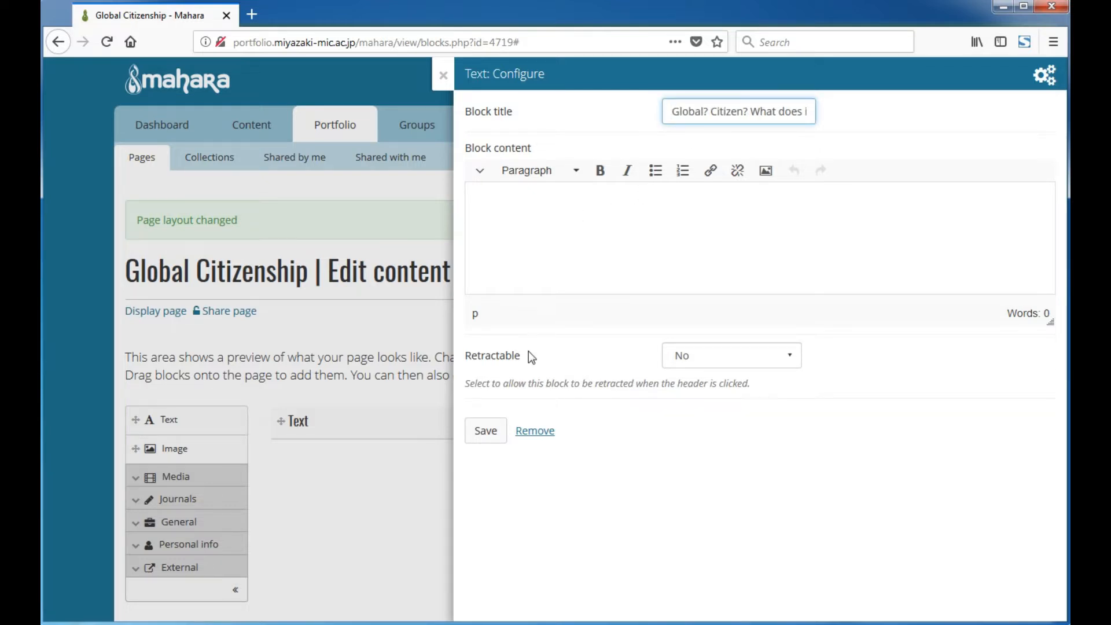
- Fill the text block's content with a line of placeholder text starting "kjhg kjhg kjhg" and save the block
{"action": "left_click", "coordinate": [555, 219]}
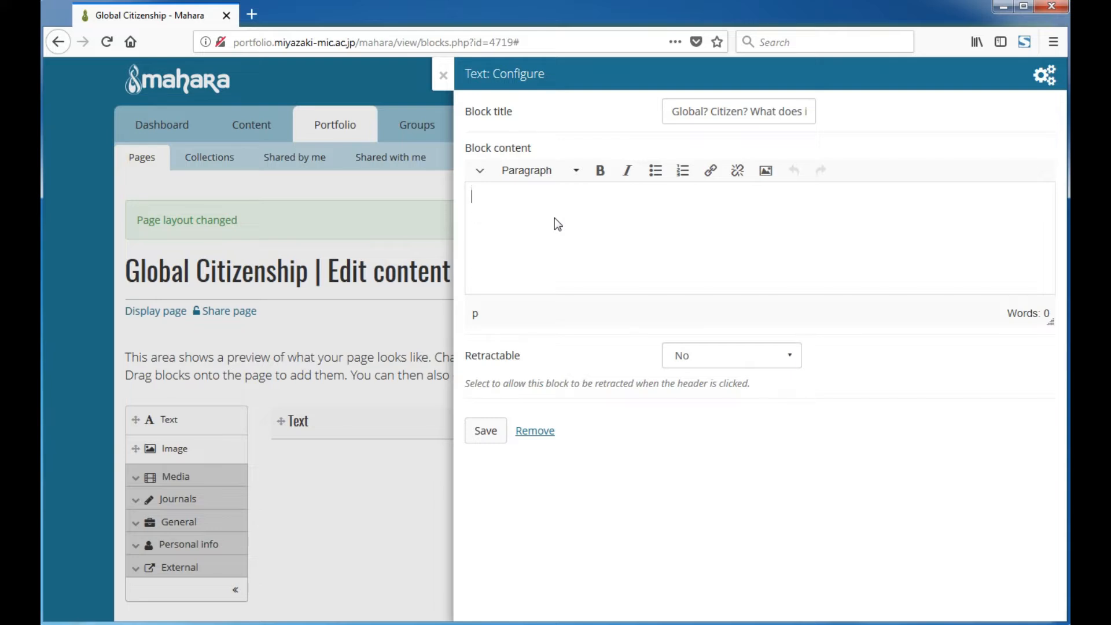
{"action": "type", "text": "kjhg kjhg kjh"}
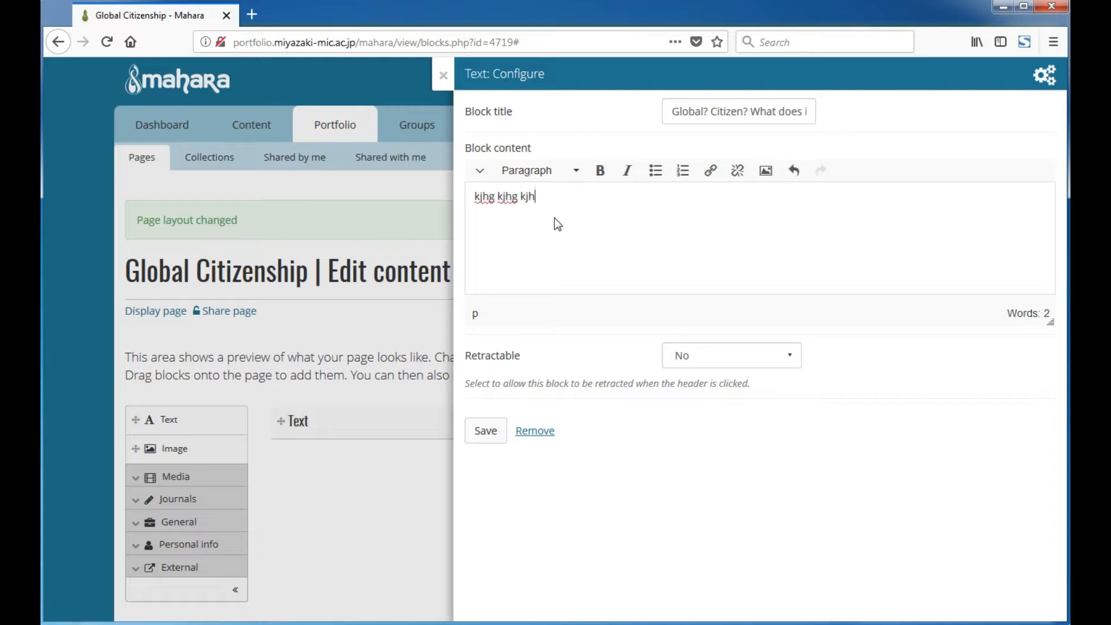
{"action": "type", "text": "g kjhg kjhg kjhg kjhg jh gljhg lkjh"}
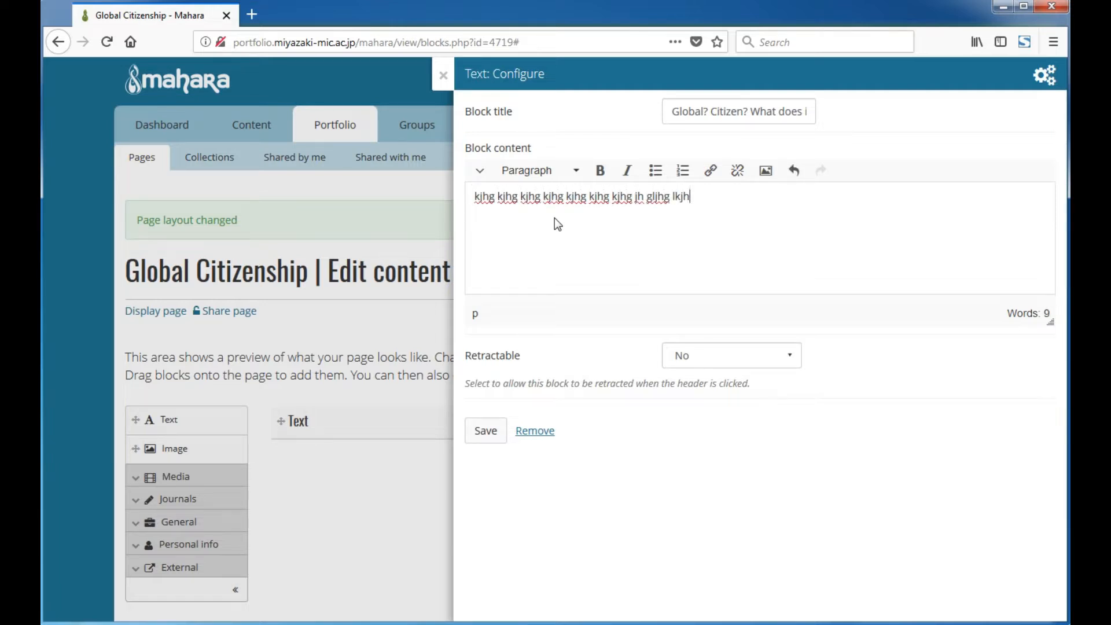
{"action": "type", "text": "gkjhgkjhgkjhg kjhgj."}
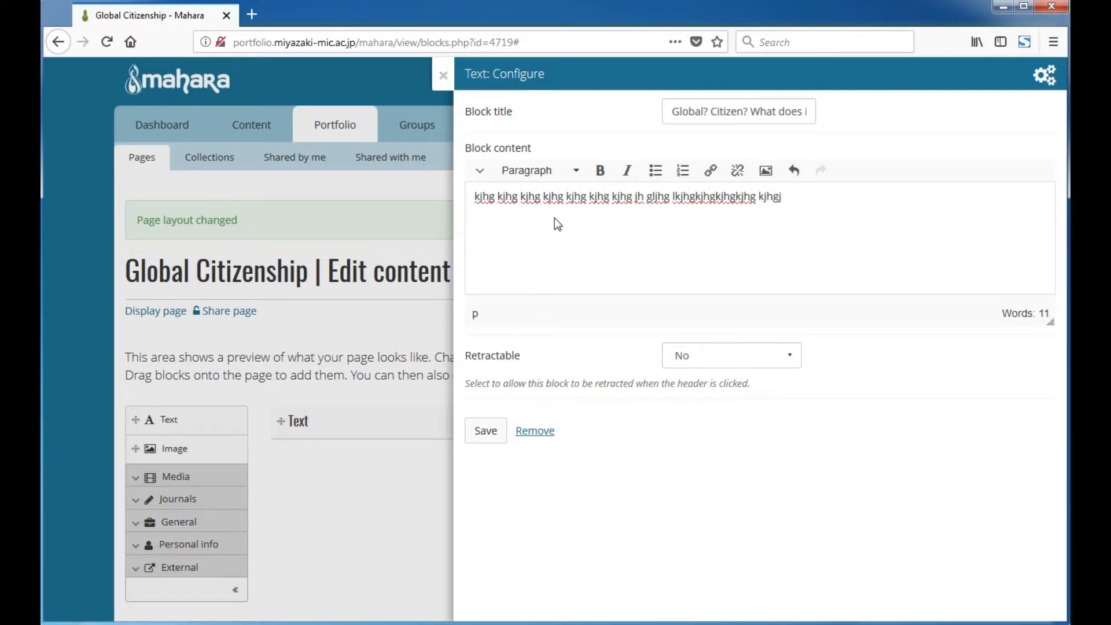
{"action": "left_click", "coordinate": [494, 431]}
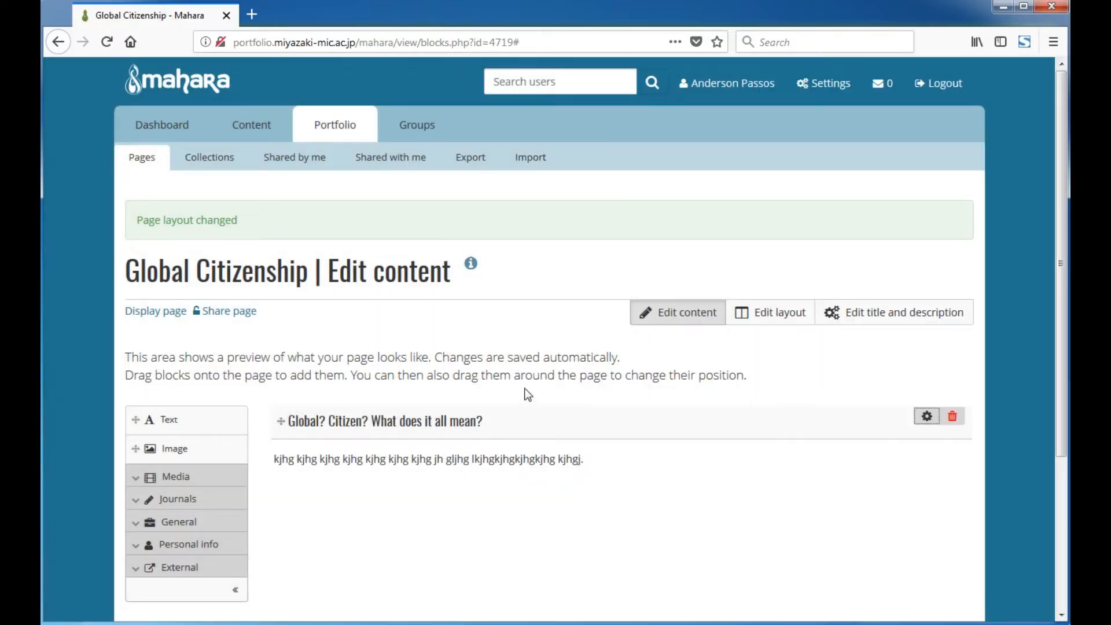
- Add a Journal block to the first column below the text block, choose the ICT Module journal and save it
{"action": "scroll", "coordinate": [526, 361], "scroll_direction": "down", "scroll_amount": 3}
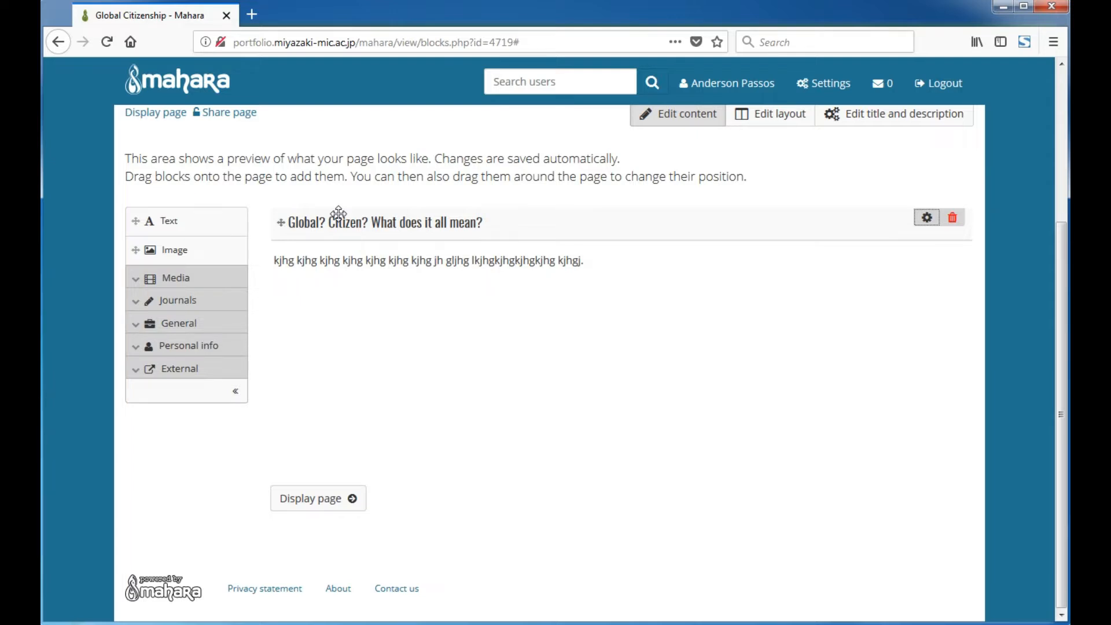
{"action": "left_click", "coordinate": [173, 301]}
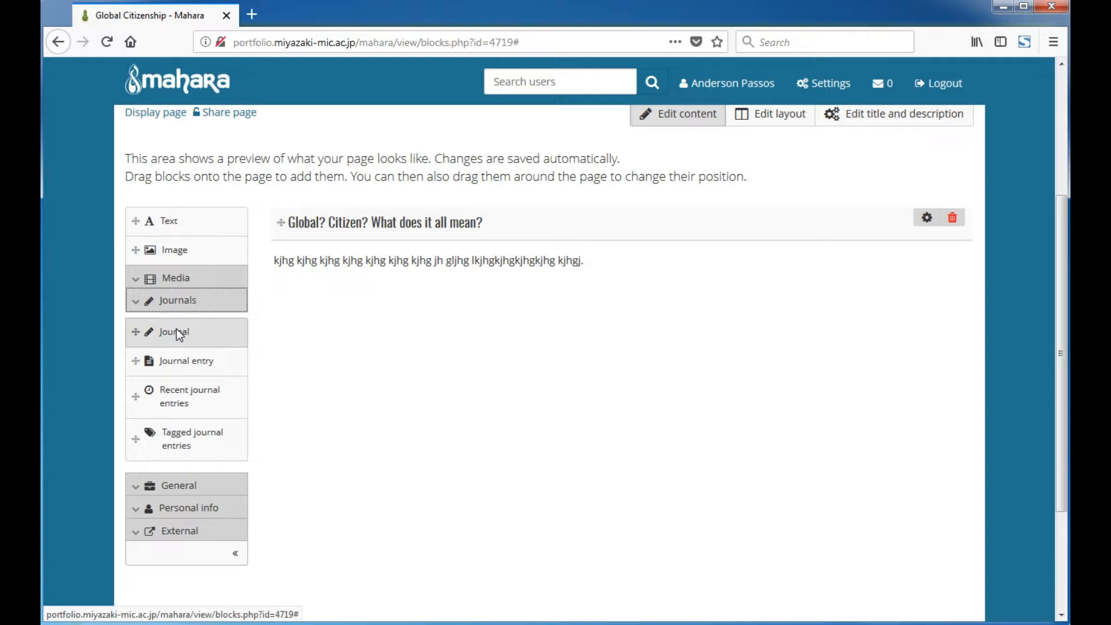
{"action": "left_click_drag", "start_coordinate": [168, 337], "coordinate": [370, 344]}
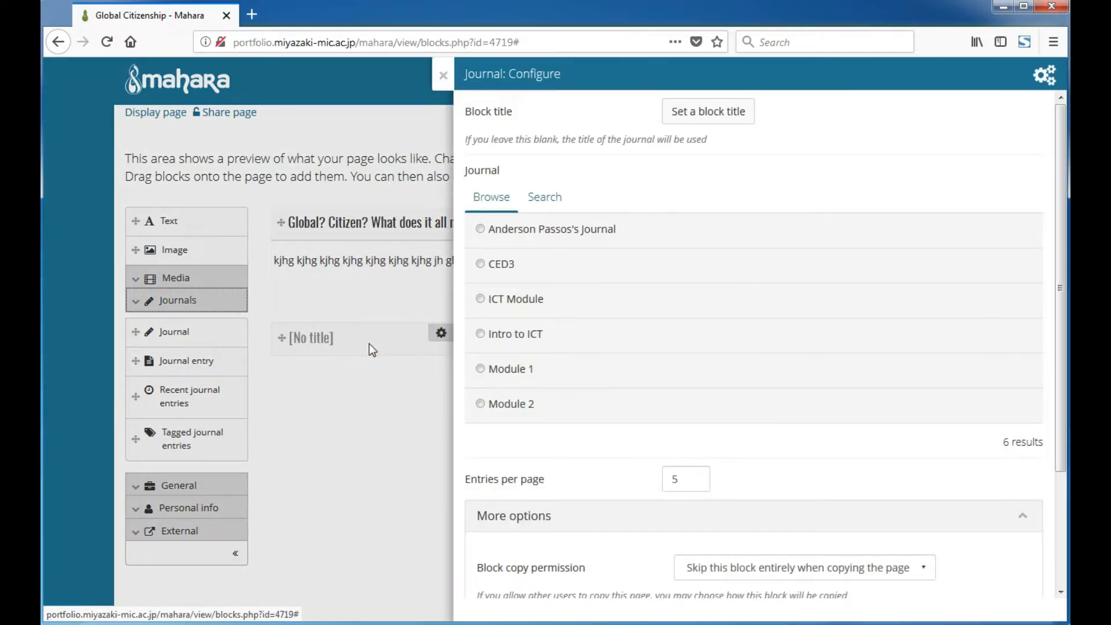
{"action": "left_click", "coordinate": [480, 300]}
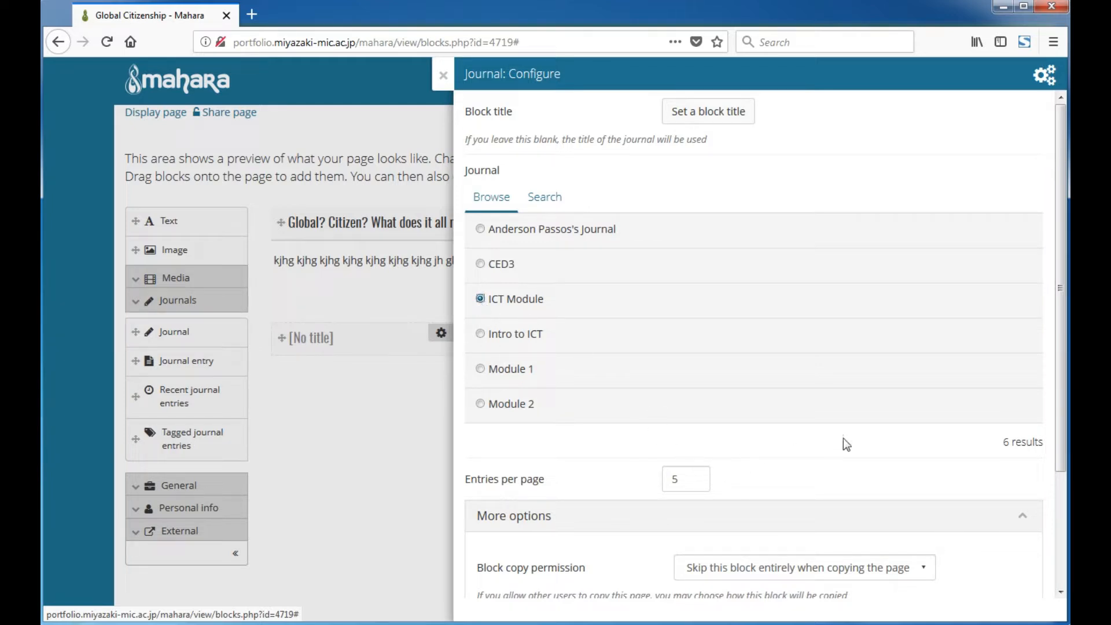
{"action": "scroll", "coordinate": [555, 479], "scroll_direction": "down", "scroll_amount": 2}
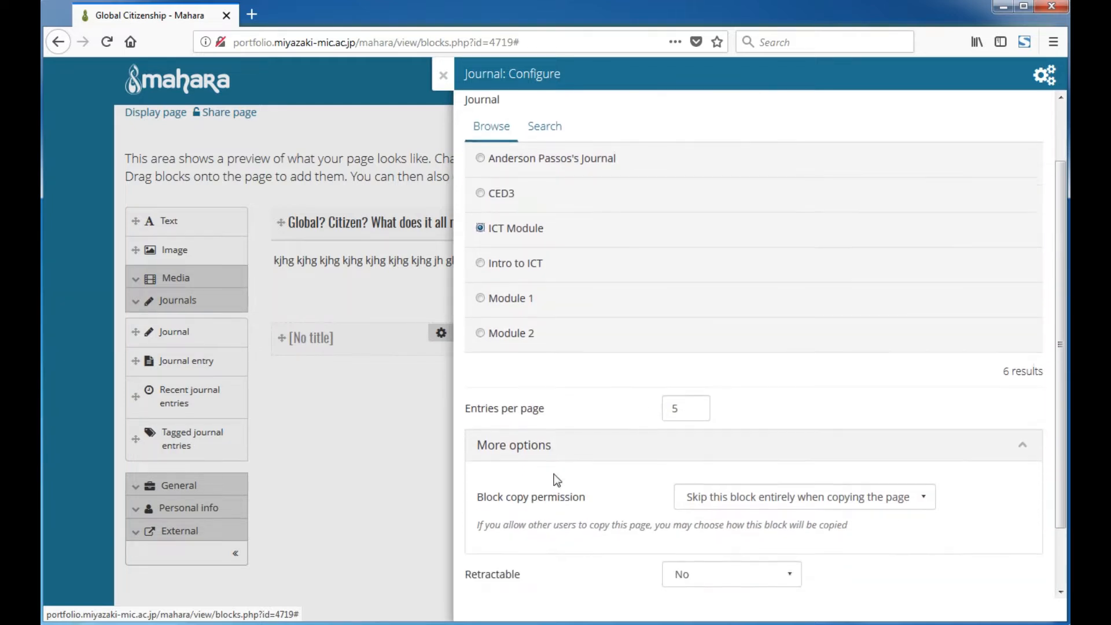
{"action": "double_click", "coordinate": [674, 394]}
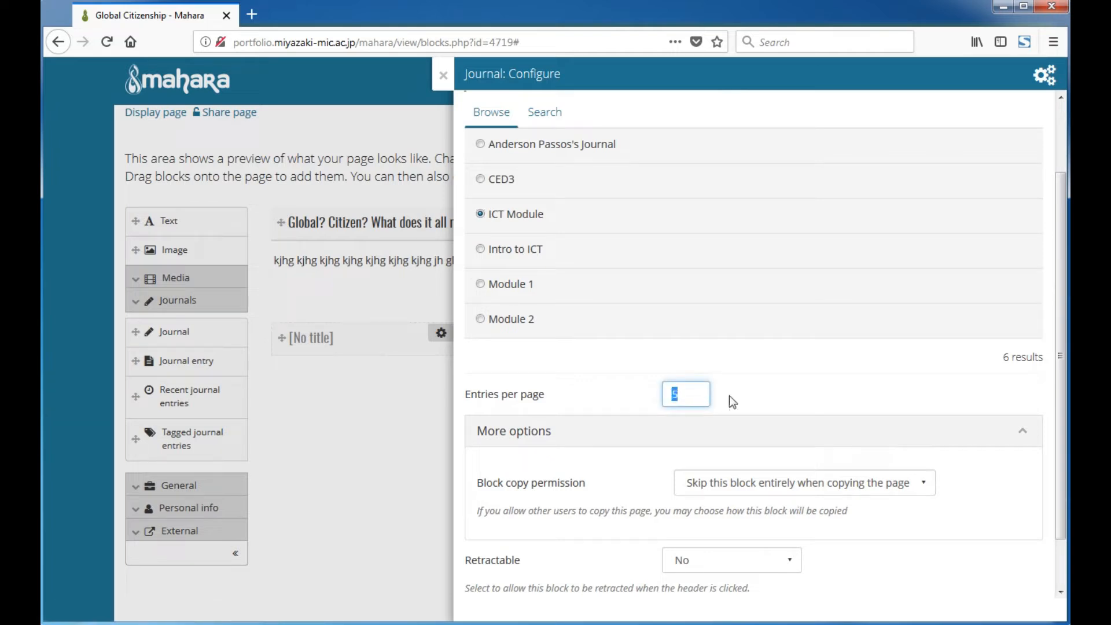
{"action": "left_click", "coordinate": [695, 397]}
{"action": "scroll", "coordinate": [625, 391], "scroll_direction": "down", "scroll_amount": 2}
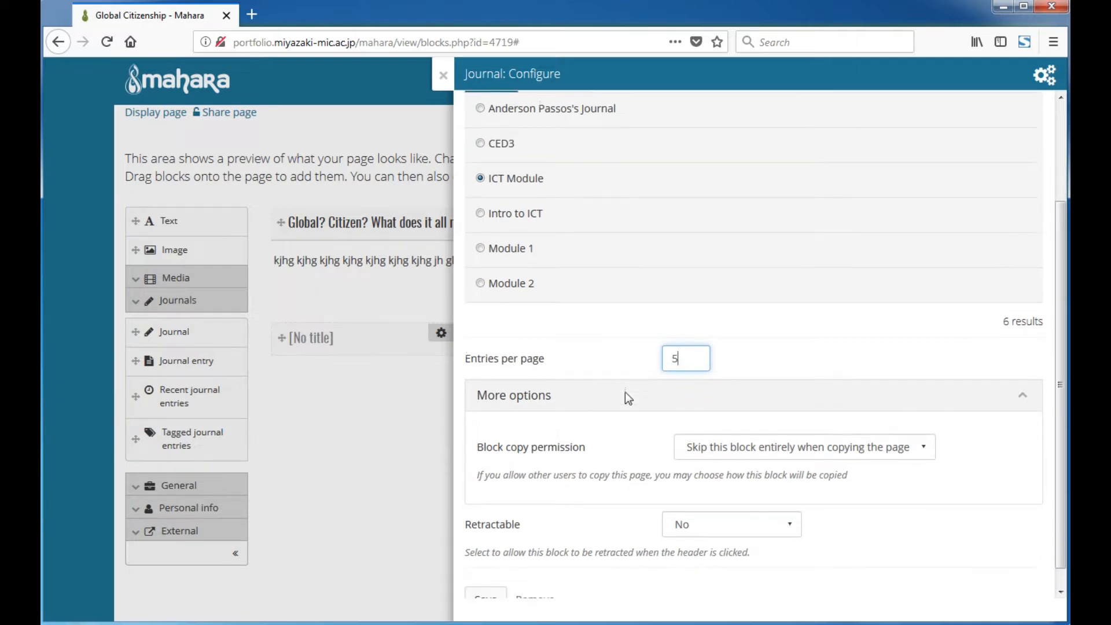
{"action": "left_click", "coordinate": [490, 581]}
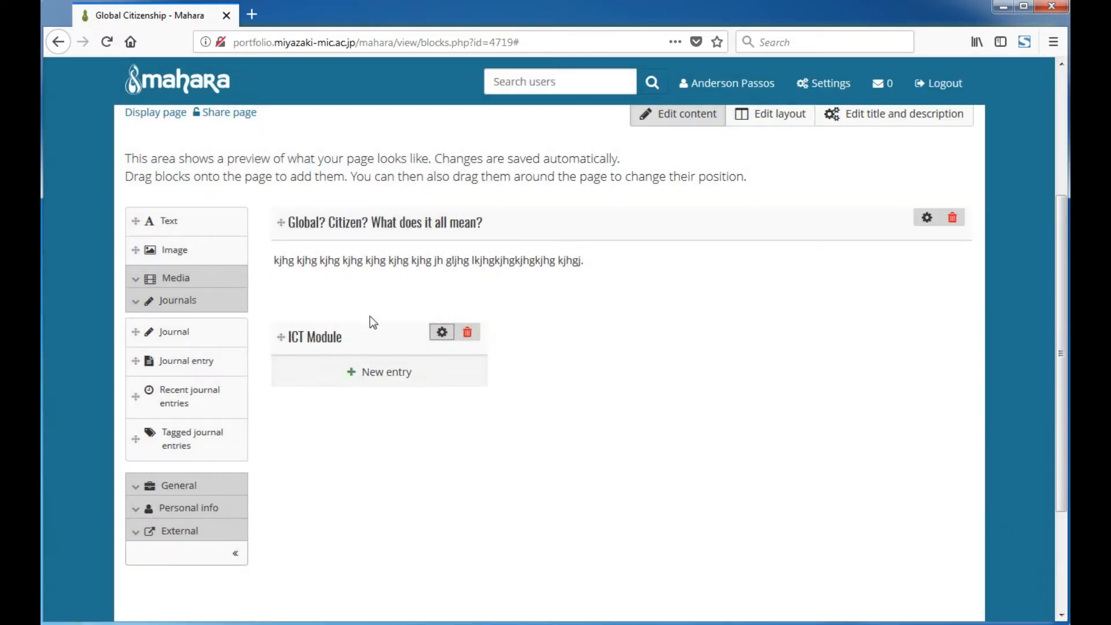
- Add a Journal block at the top of the middle row's third cell, choose the Module 2 journal and save it
{"action": "left_click", "coordinate": [158, 333]}
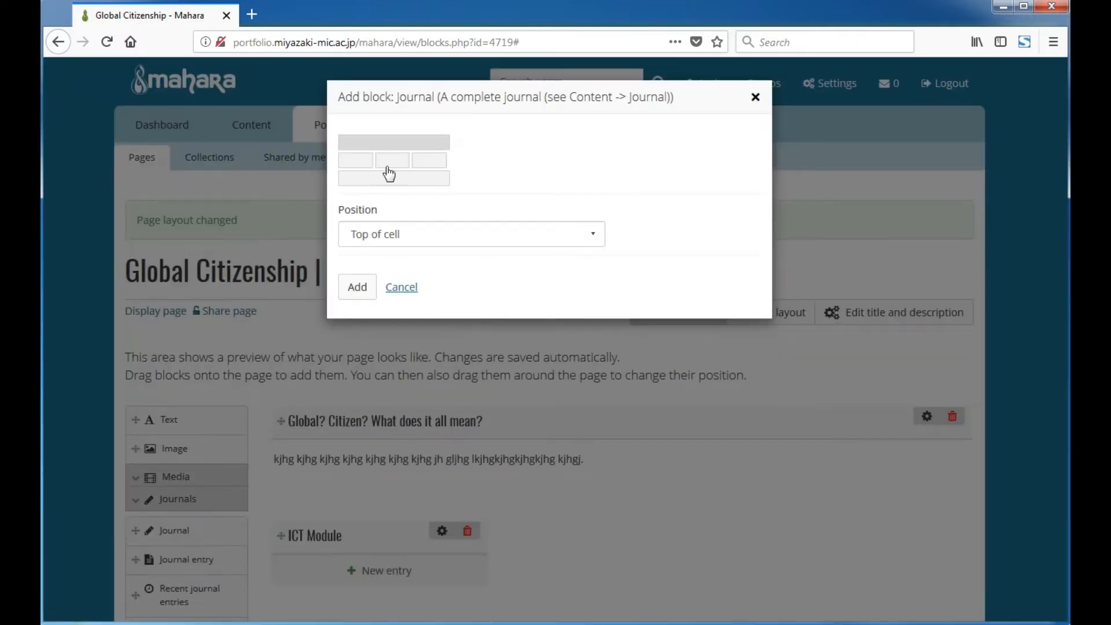
{"action": "left_click", "coordinate": [425, 167]}
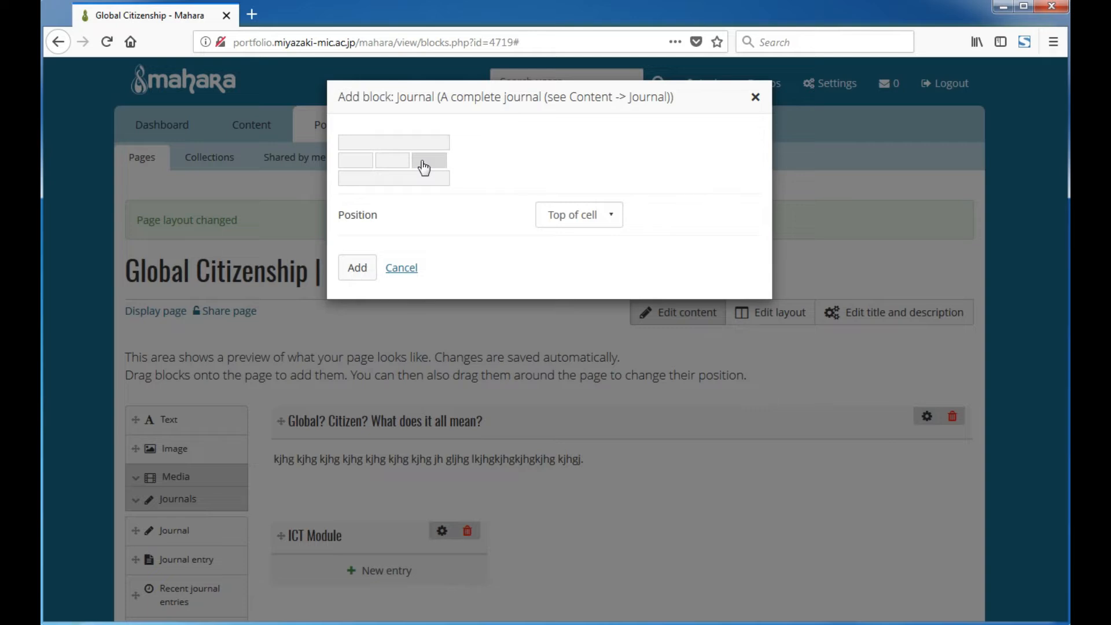
{"action": "left_click", "coordinate": [360, 268]}
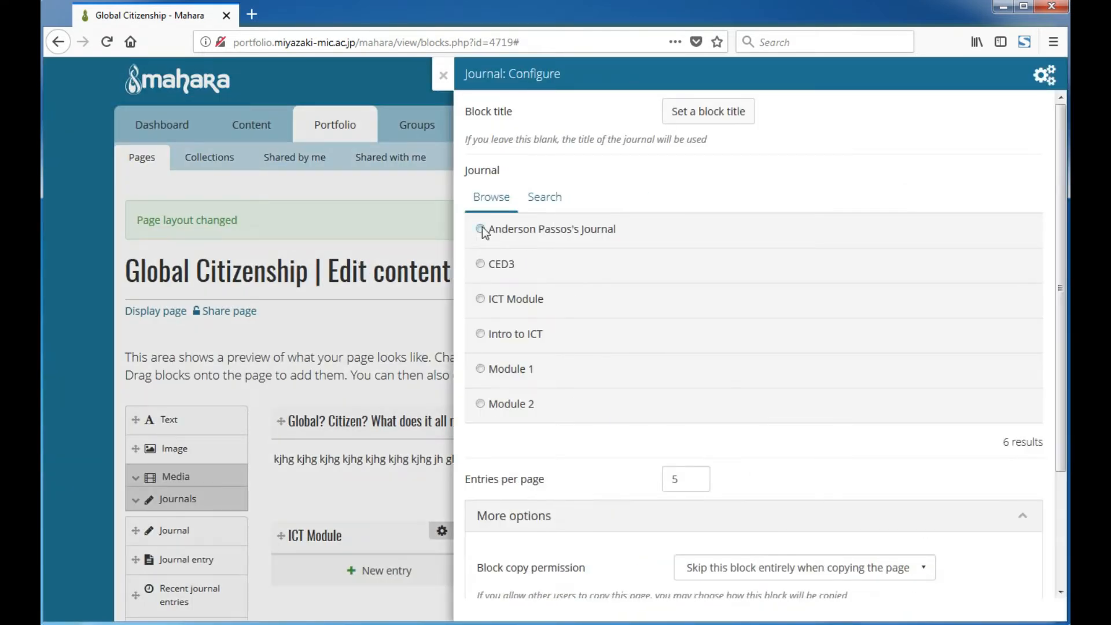
{"action": "left_click", "coordinate": [480, 403]}
{"action": "scroll", "coordinate": [460, 451], "scroll_direction": "down", "scroll_amount": 3}
{"action": "left_click", "coordinate": [485, 577]}
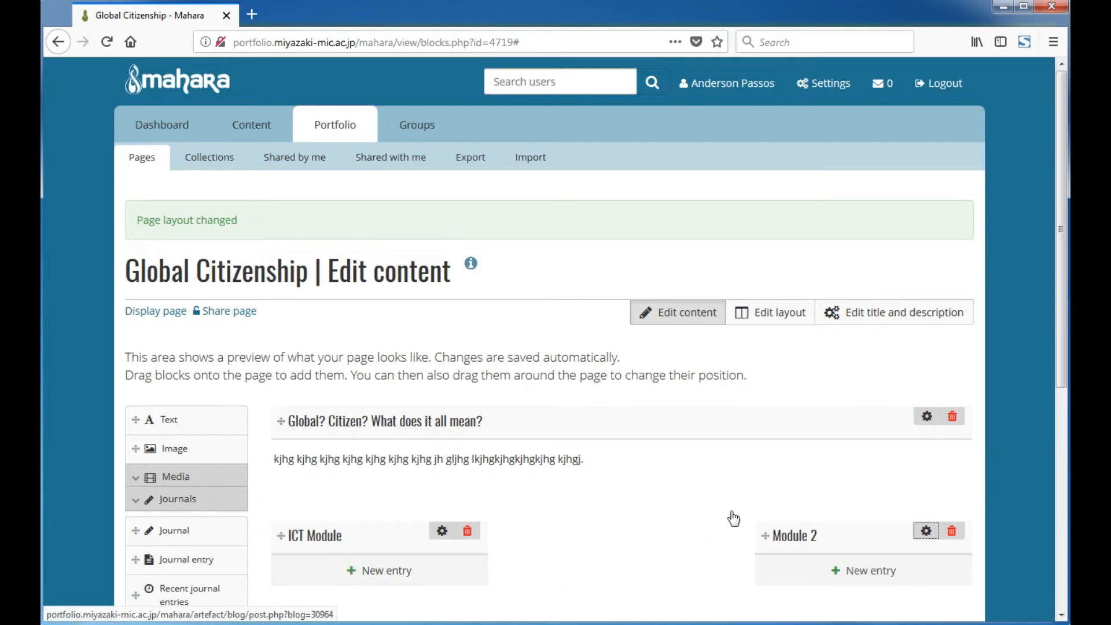
- Add a Journal block at the top of the middle row's second cell, choose the Module 1 journal and save it
{"action": "scroll", "coordinate": [625, 524], "scroll_direction": "down", "scroll_amount": 2}
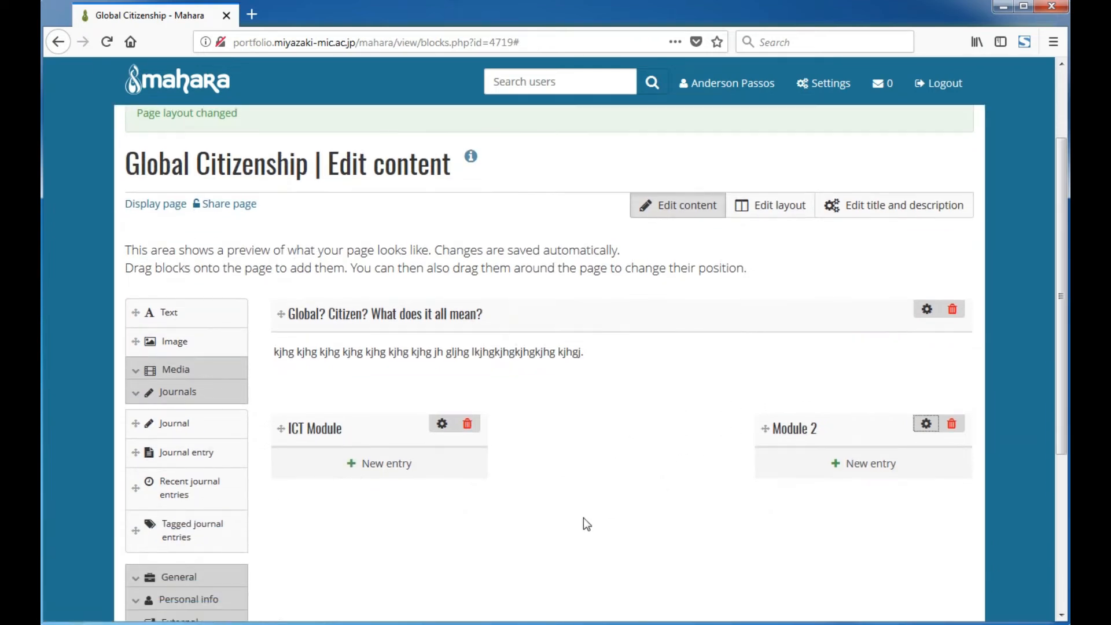
{"action": "left_click", "coordinate": [208, 418]}
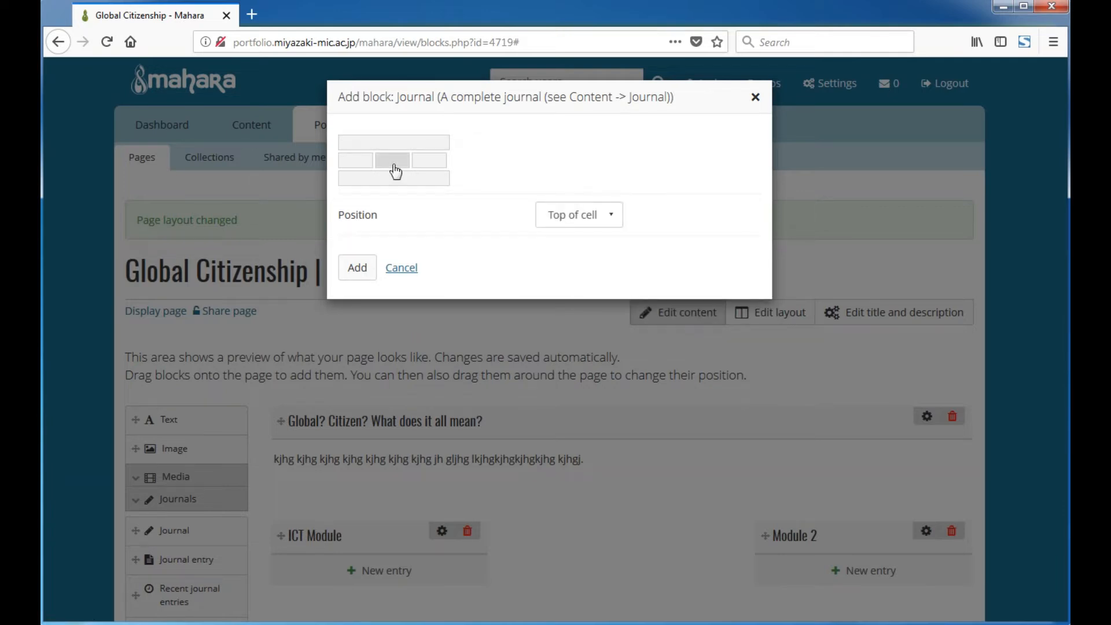
{"action": "left_click", "coordinate": [357, 269]}
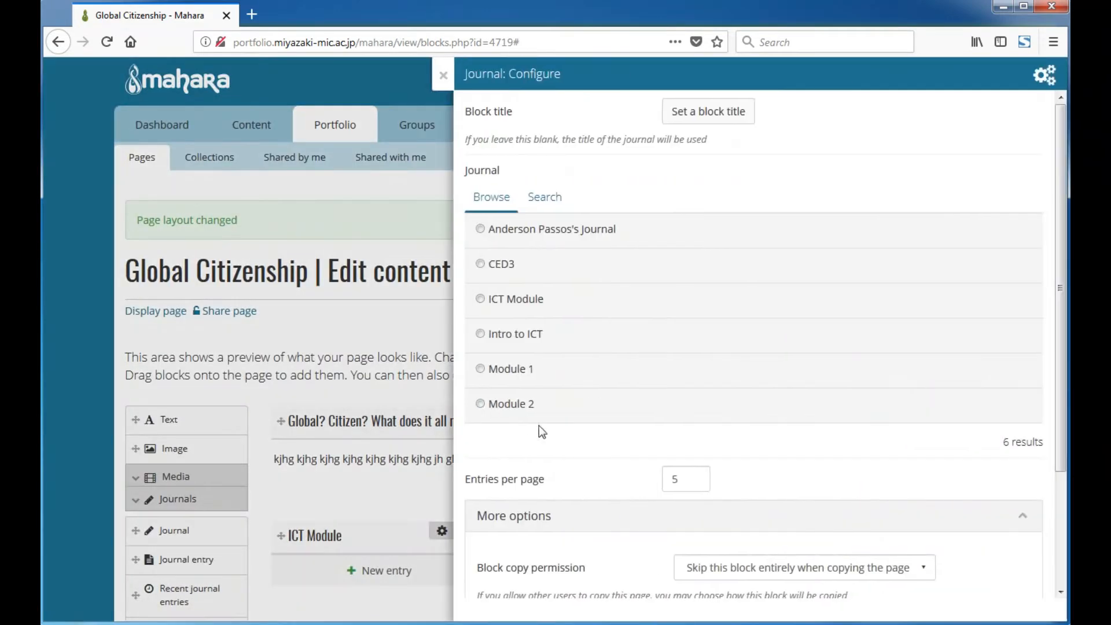
{"action": "left_click", "coordinate": [481, 369]}
{"action": "scroll", "coordinate": [565, 532], "scroll_direction": "down", "scroll_amount": 1}
{"action": "scroll", "coordinate": [564, 533], "scroll_direction": "down", "scroll_amount": 3}
{"action": "left_click", "coordinate": [489, 578]}
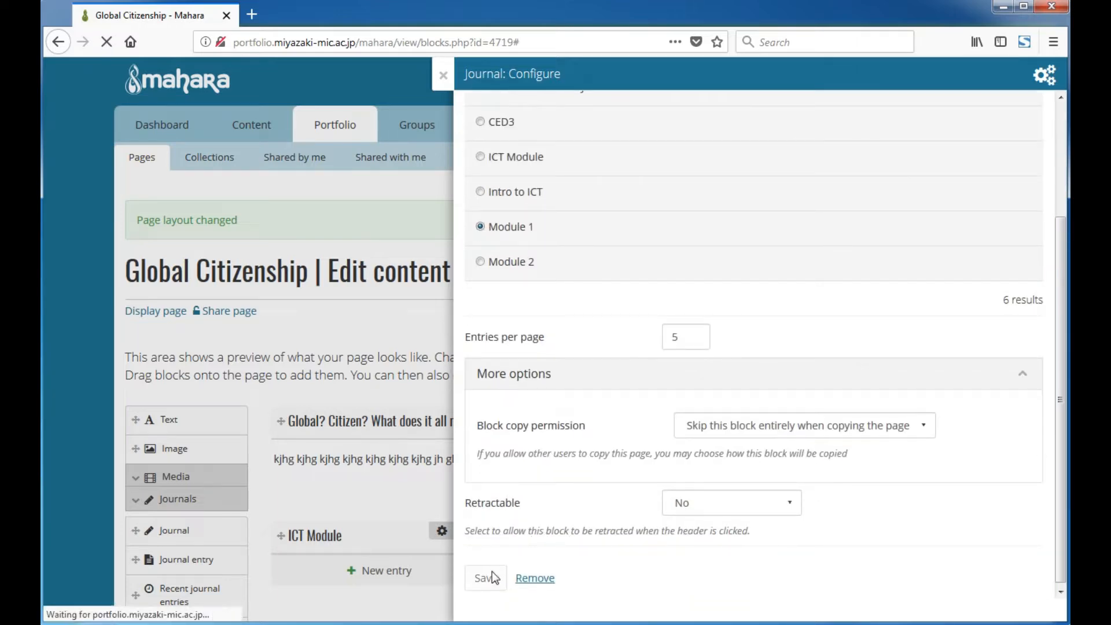
{"action": "scroll", "coordinate": [675, 407], "scroll_direction": "down", "scroll_amount": 5}
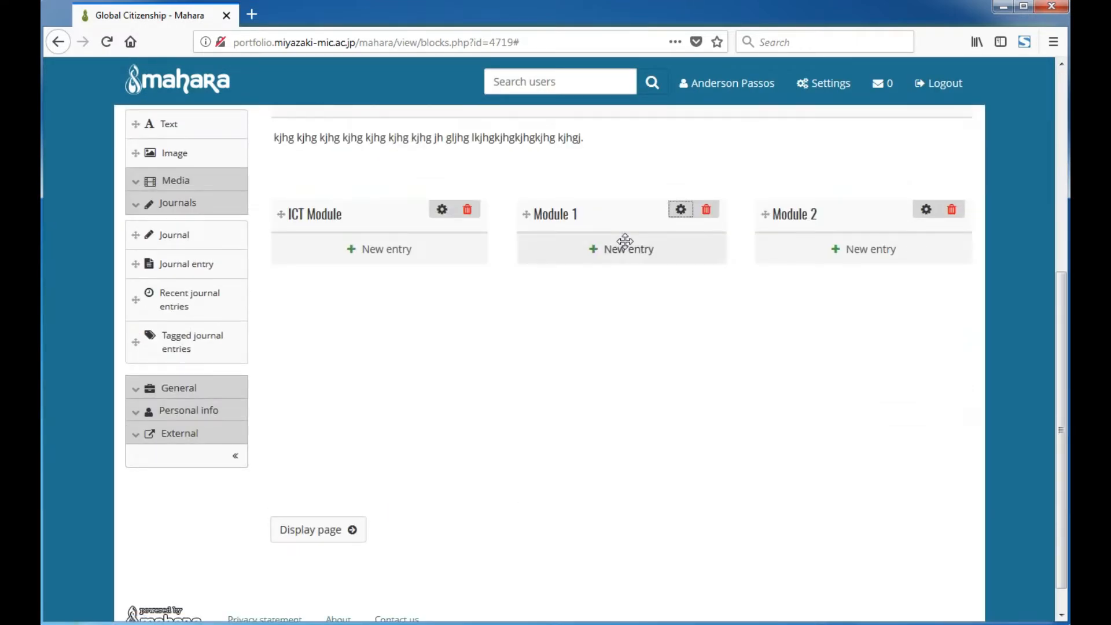
- Add a Text block to the full-width row below the journals, title it "Taking Action" and save it without content
{"action": "scroll", "coordinate": [625, 241], "scroll_direction": "up", "scroll_amount": 2}
{"action": "scroll", "coordinate": [587, 285], "scroll_direction": "up", "scroll_amount": 1}
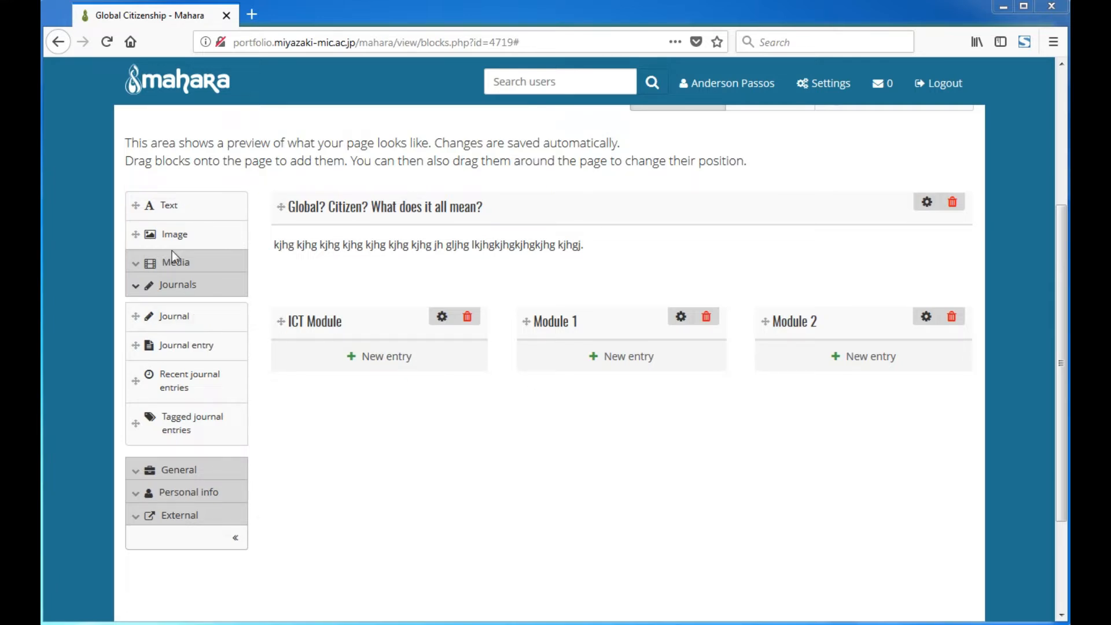
{"action": "left_click_drag", "start_coordinate": [167, 209], "coordinate": [383, 444]}
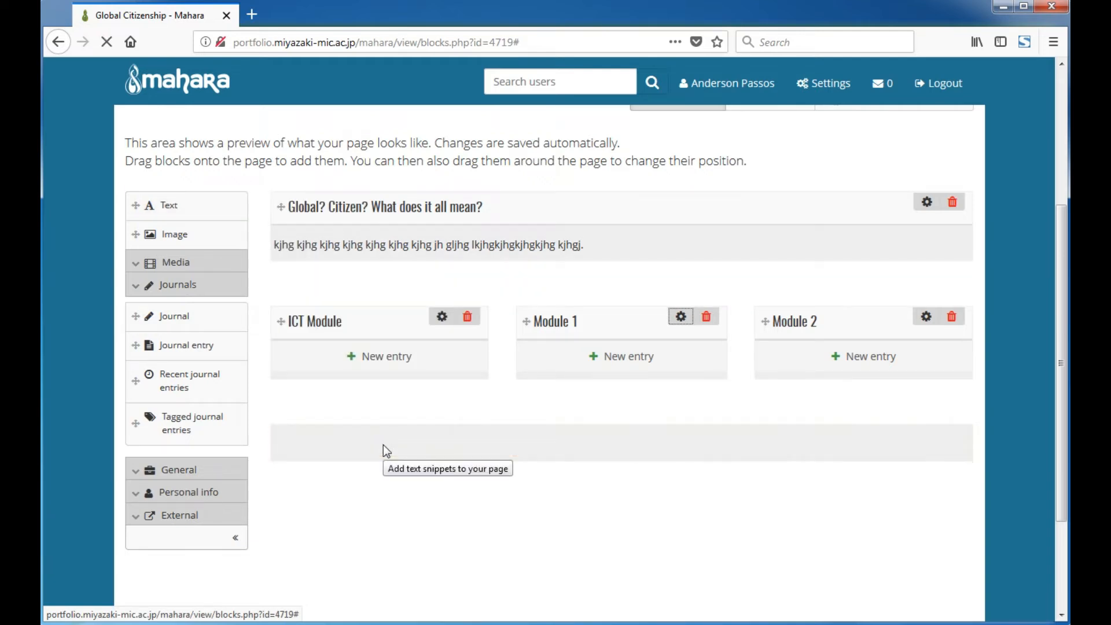
{"action": "double_click", "coordinate": [666, 108]}
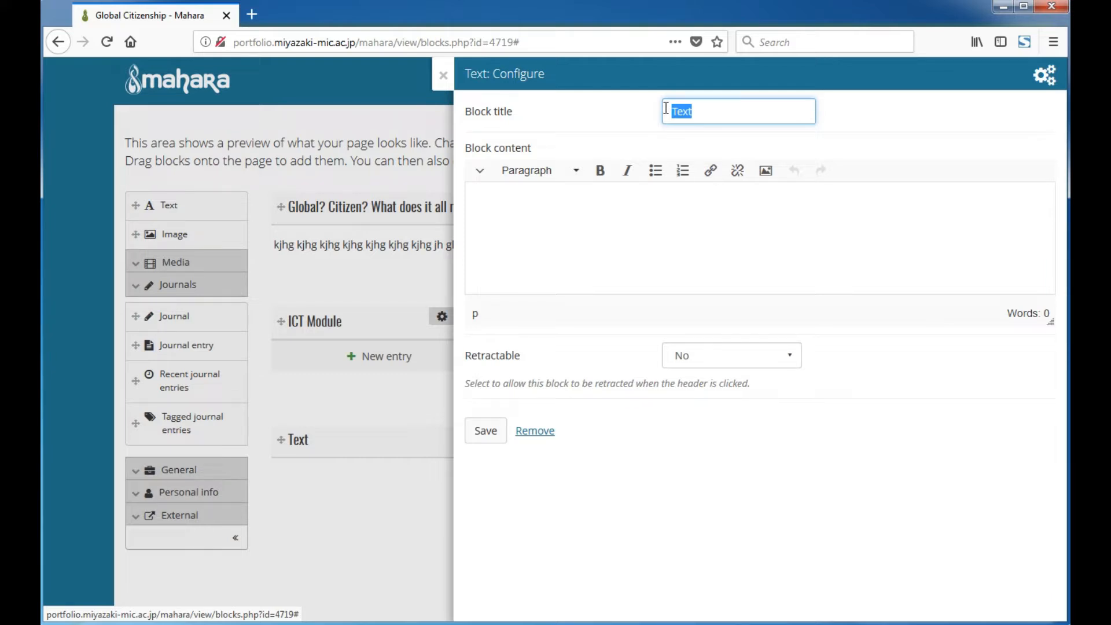
{"action": "type", "text": "Taking Action"}
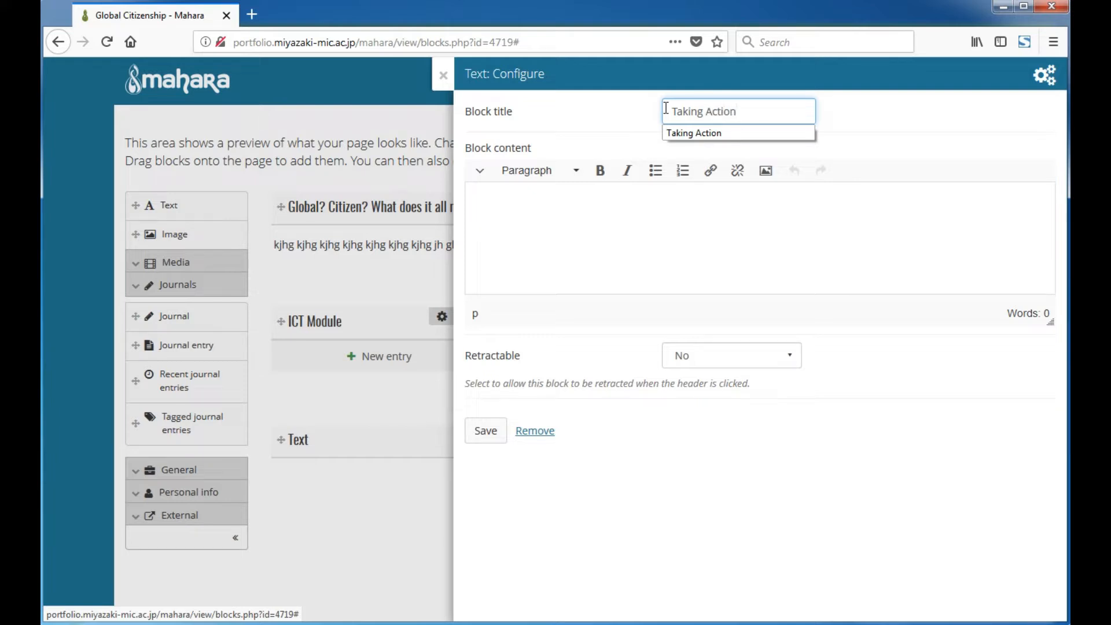
{"action": "left_click", "coordinate": [718, 133]}
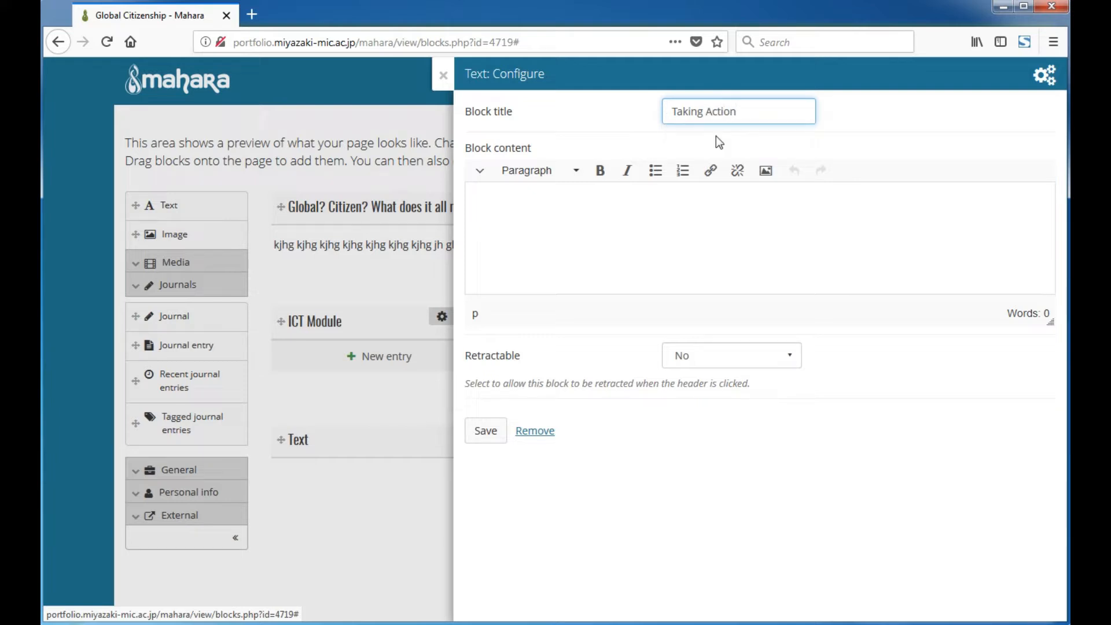
{"action": "left_click", "coordinate": [492, 432]}
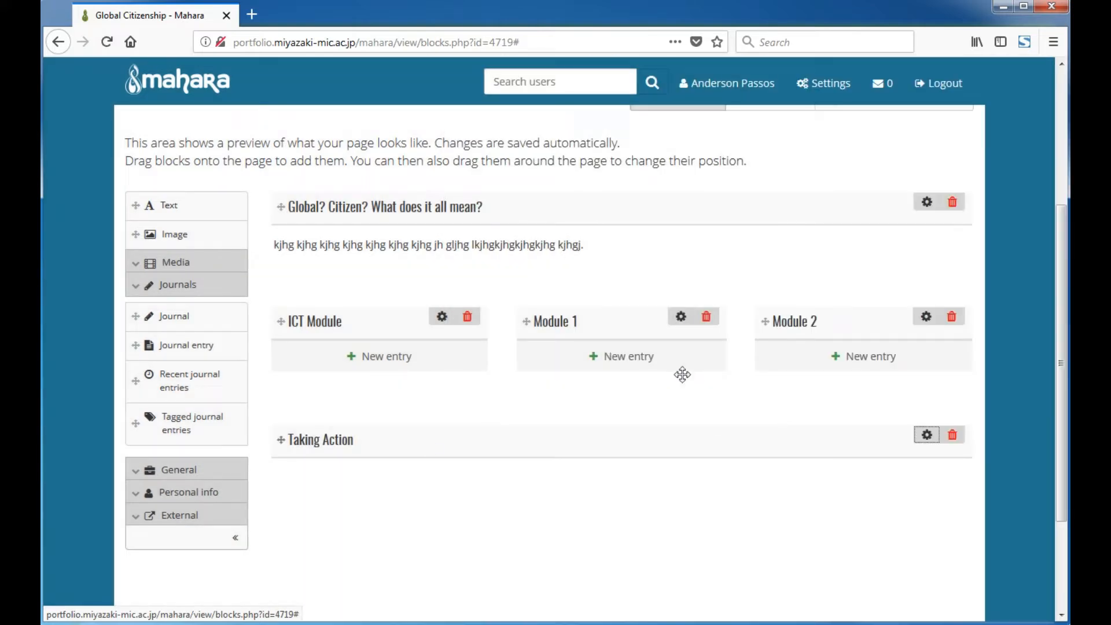
- Display the Global Citizenship page and review its title, introductory text, three module journals and Taking Action section
{"action": "scroll", "coordinate": [655, 327], "scroll_direction": "down", "scroll_amount": 2}
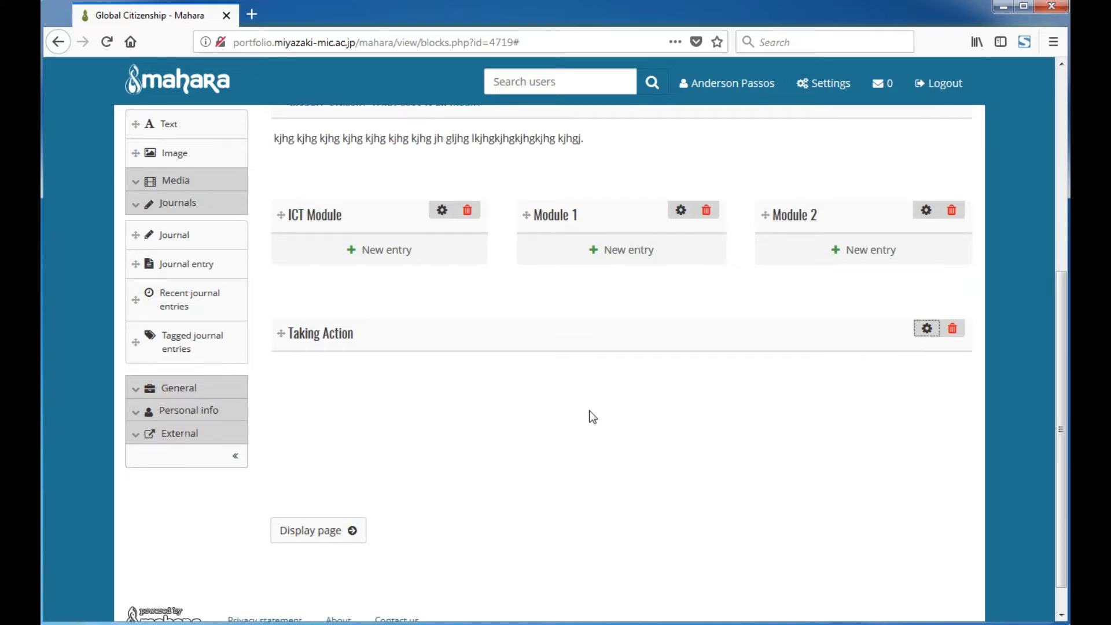
{"action": "scroll", "coordinate": [589, 411], "scroll_direction": "up", "scroll_amount": 5}
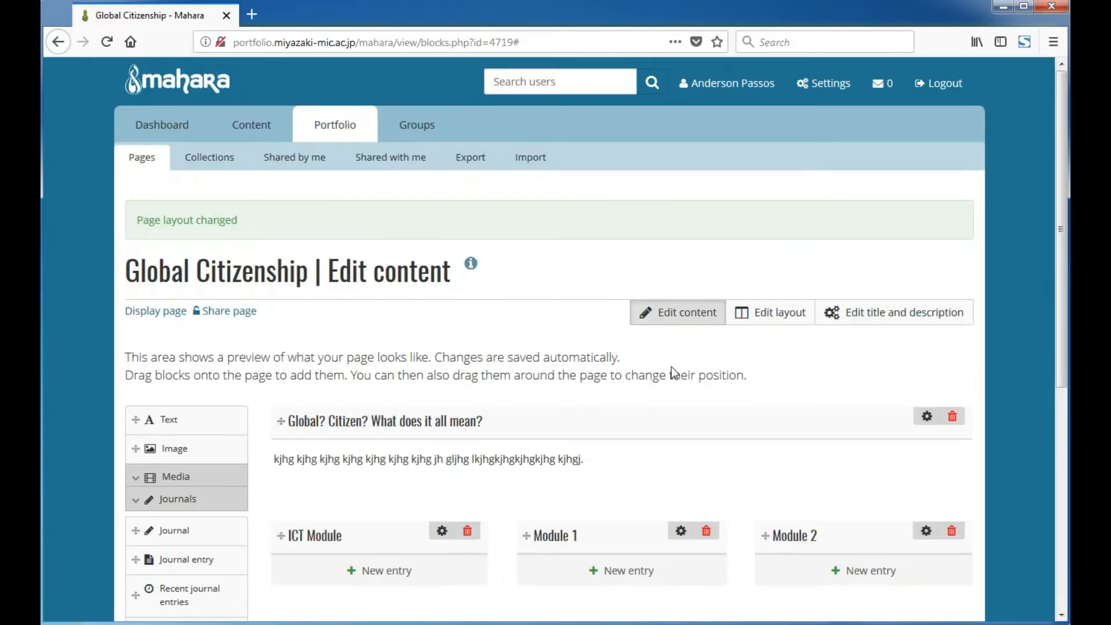
{"action": "scroll", "coordinate": [636, 359], "scroll_direction": "down", "scroll_amount": 2}
{"action": "left_click", "coordinate": [160, 207]}
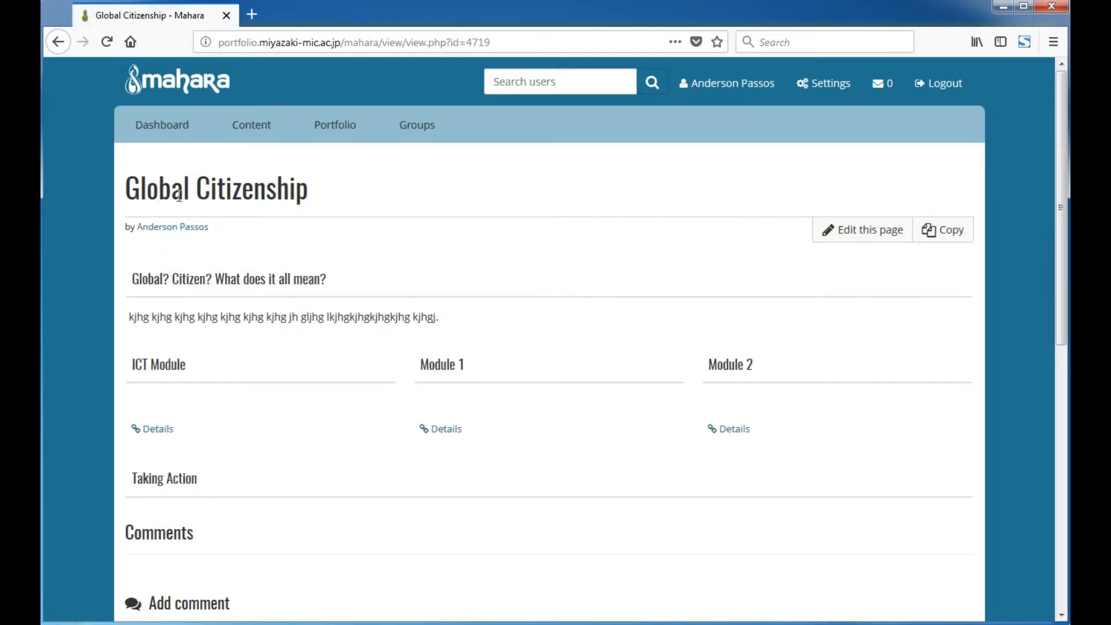
{"action": "left_click_drag", "start_coordinate": [134, 193], "coordinate": [306, 191]}
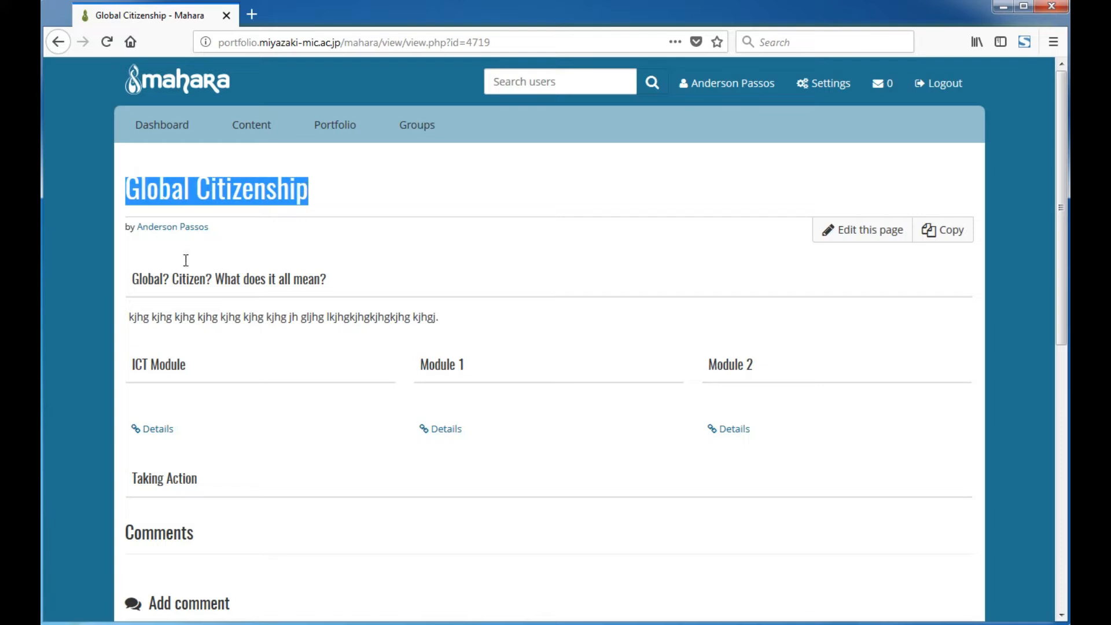
{"action": "left_click_drag", "start_coordinate": [131, 279], "coordinate": [328, 280]}
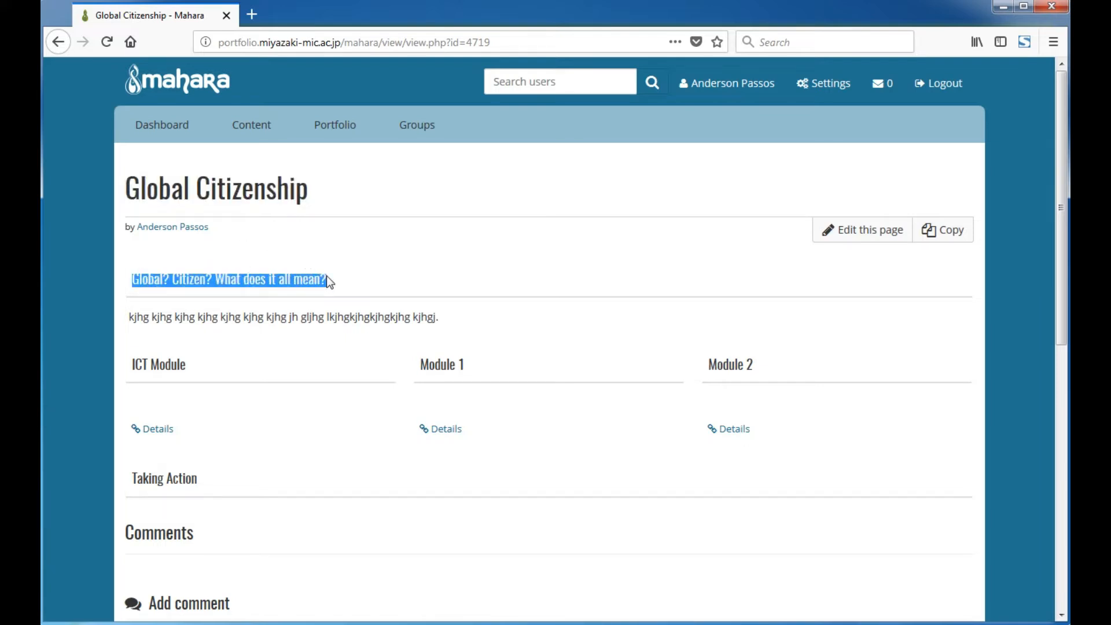
{"action": "left_click_drag", "start_coordinate": [128, 317], "coordinate": [438, 317]}
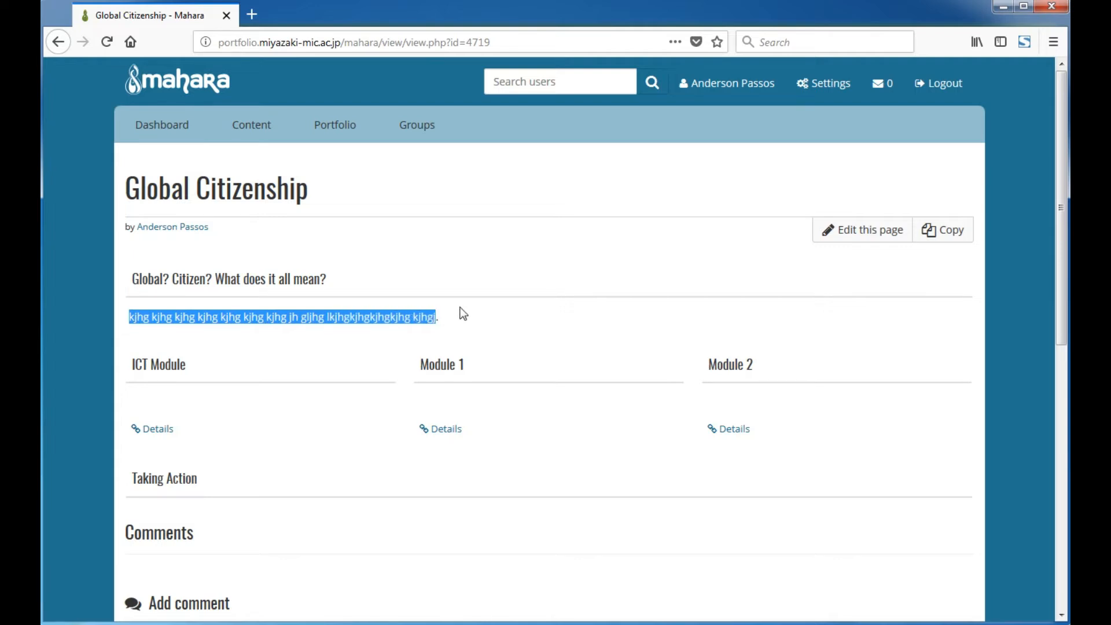
{"action": "scroll", "coordinate": [463, 313], "scroll_direction": "down", "scroll_amount": 2}
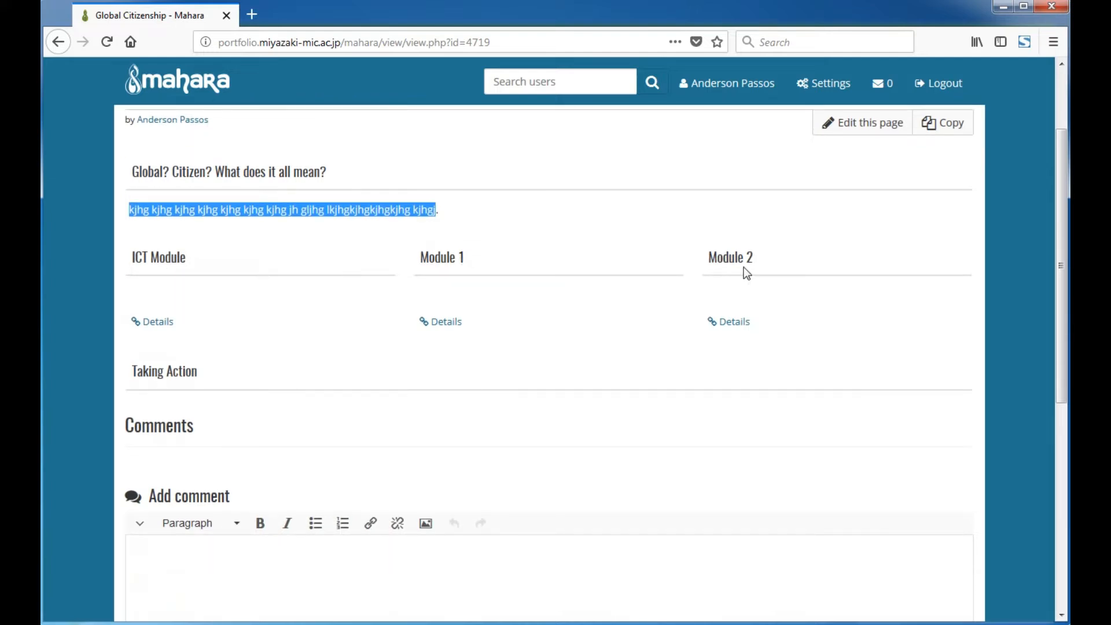
{"action": "left_click_drag", "start_coordinate": [137, 373], "coordinate": [228, 389]}
{"action": "left_click", "coordinate": [229, 393]}
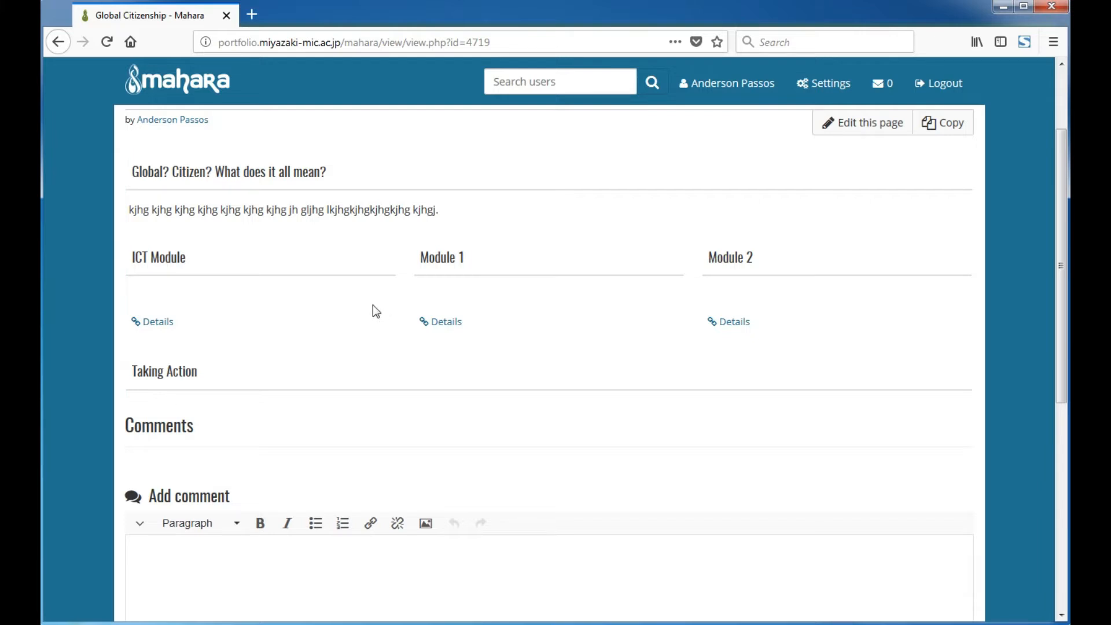
{"action": "scroll", "coordinate": [332, 373], "scroll_direction": "up", "scroll_amount": 3}
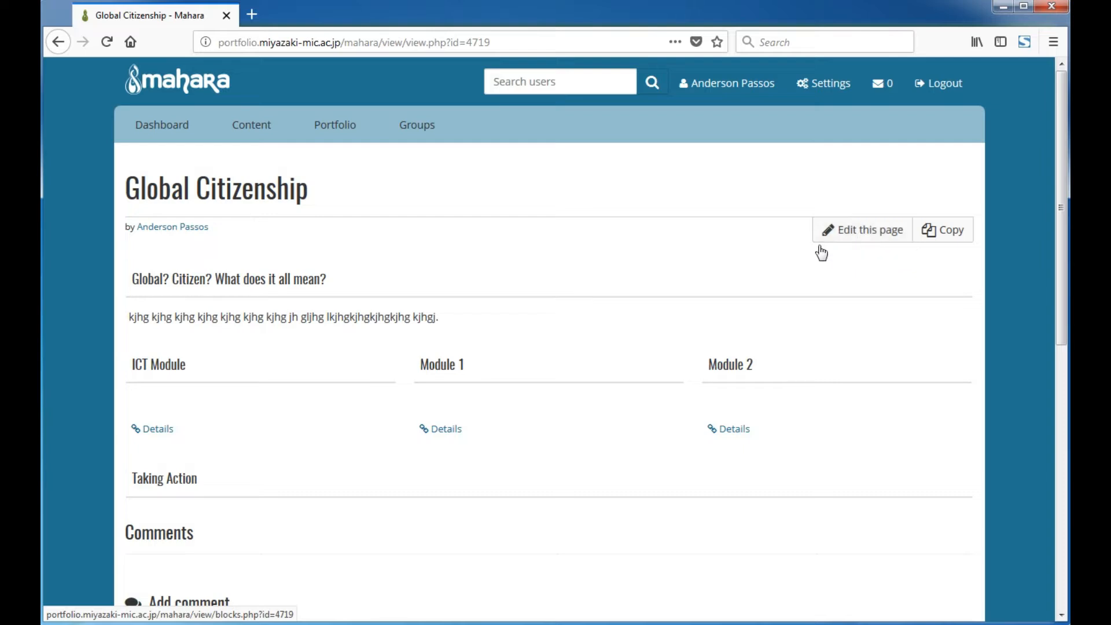
- Reopen the page for editing, start a new entry in the ICT Module journal and title it "Lesson 1"
{"action": "left_click", "coordinate": [874, 234]}
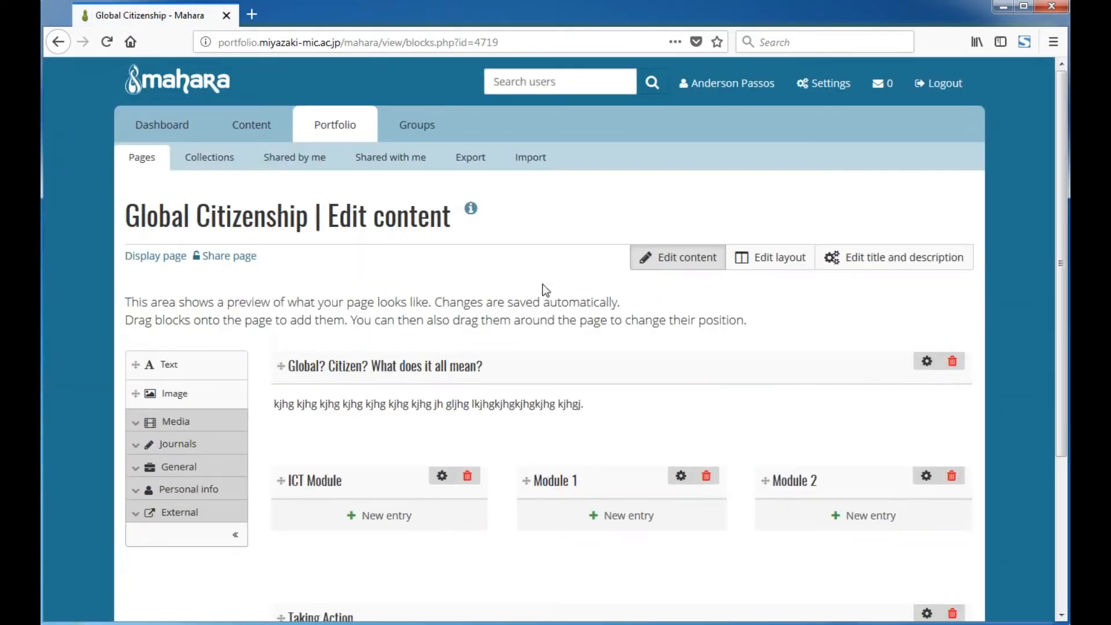
{"action": "scroll", "coordinate": [543, 283], "scroll_direction": "down", "scroll_amount": 2}
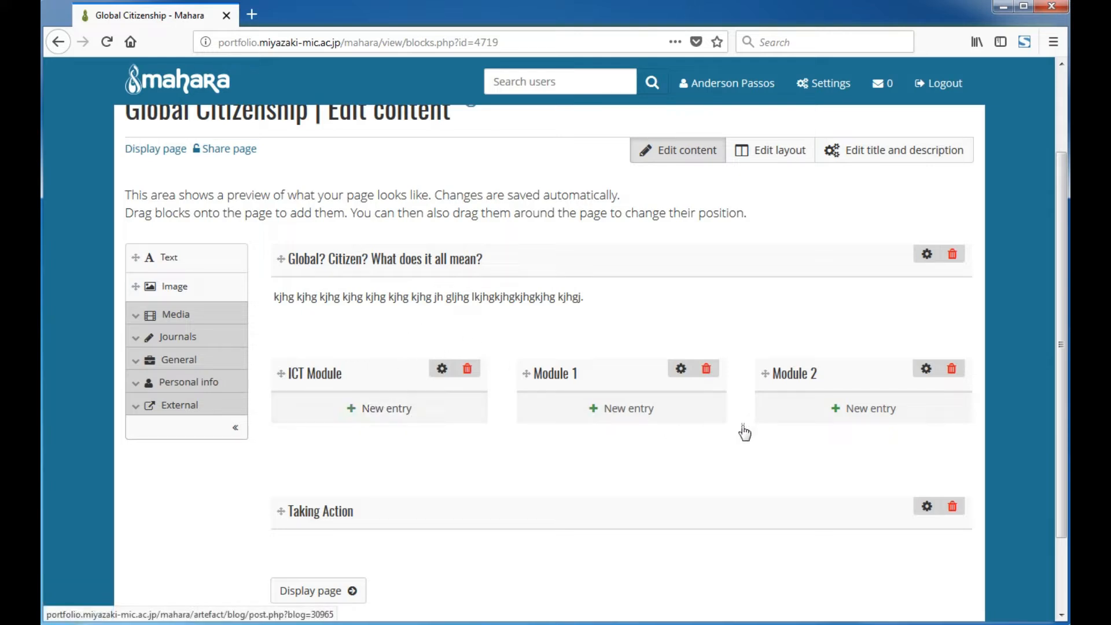
{"action": "left_click", "coordinate": [393, 414]}
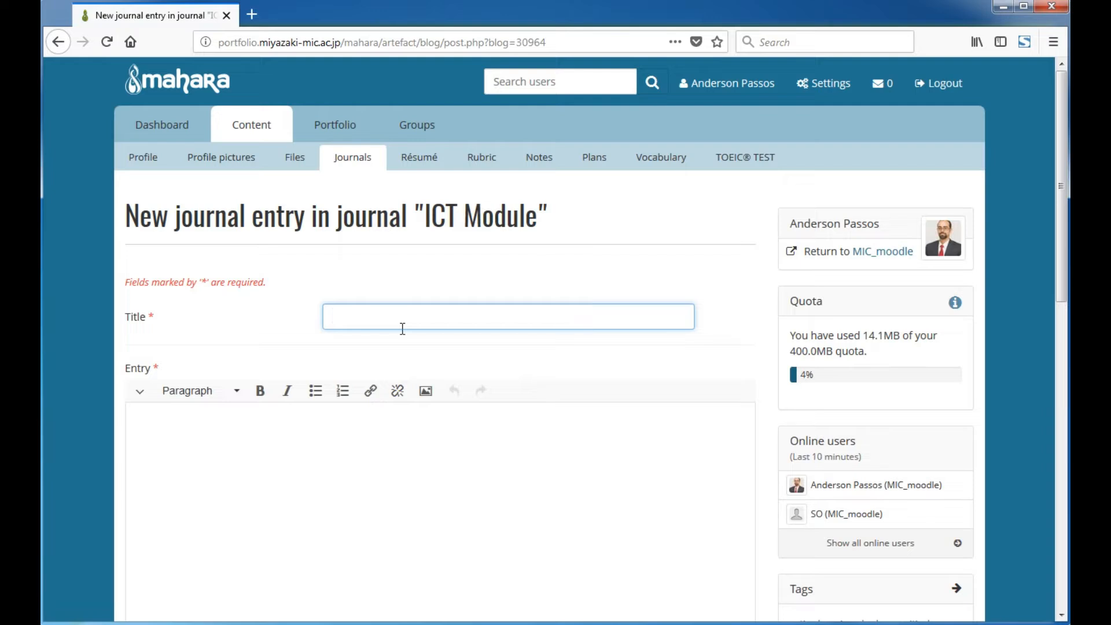
{"action": "type", "text": "Lesson1"}
{"action": "key", "text": "BackSpace"}
{"action": "type", "text": "1"}
- Fill the entry body with two paragraphs of placeholder text, starting "jh gjhg jhg" and "ldh kukjhgkjgkjh", and save the entry
{"action": "left_click", "coordinate": [378, 439]}
{"action": "scroll", "coordinate": [380, 442], "scroll_direction": "down", "scroll_amount": 5}
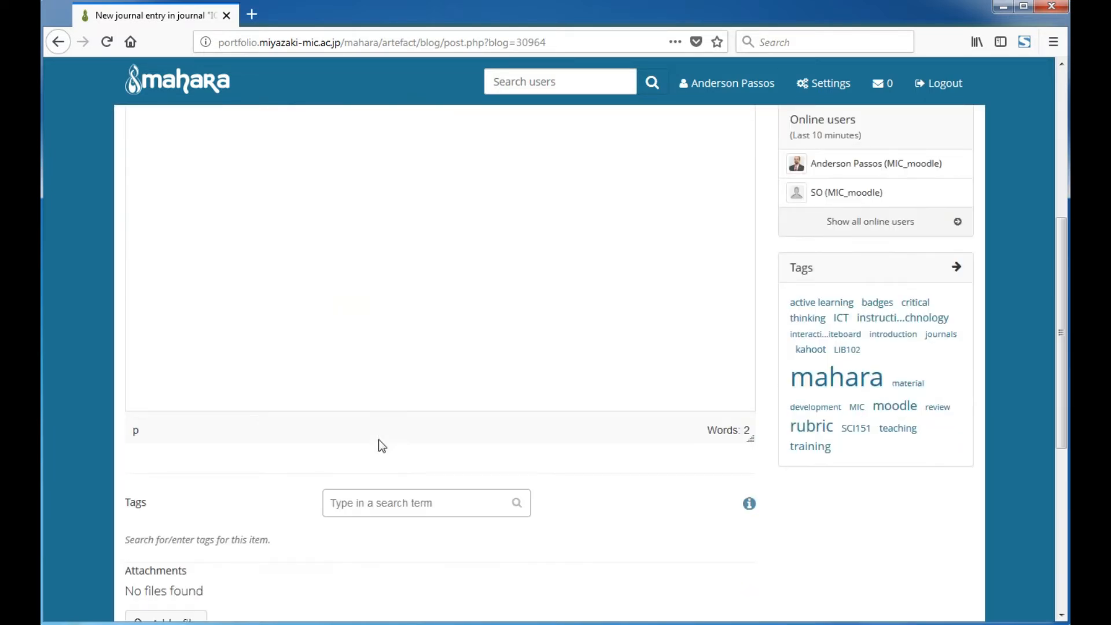
{"action": "scroll", "coordinate": [378, 439], "scroll_direction": "up", "scroll_amount": 5}
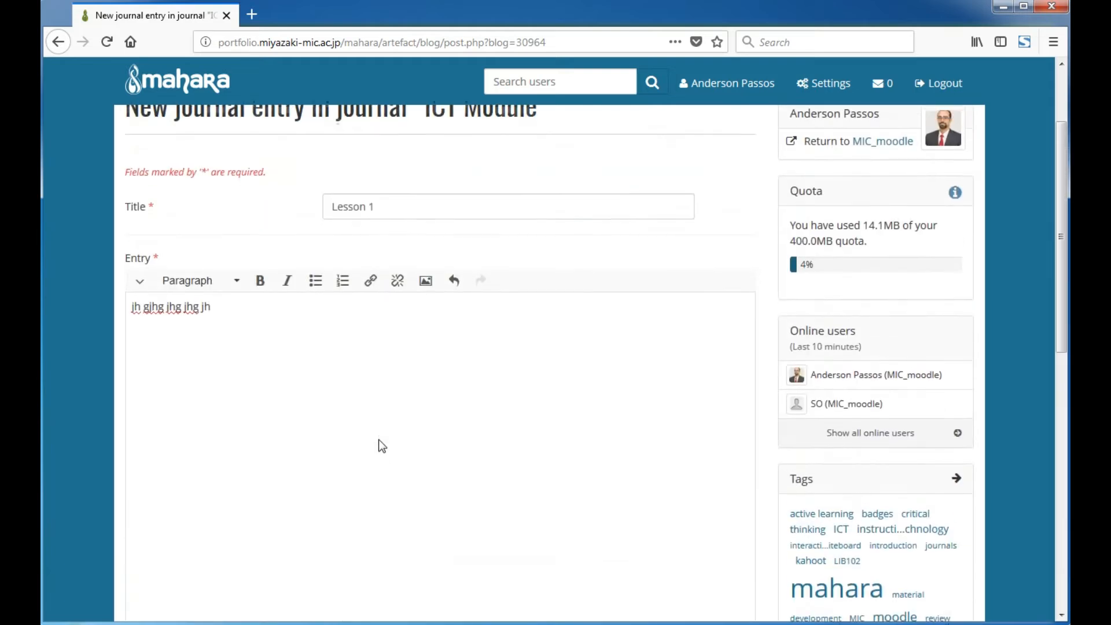
{"action": "type", "text": "jhgjhgjh gjhgjh gjhghg"}
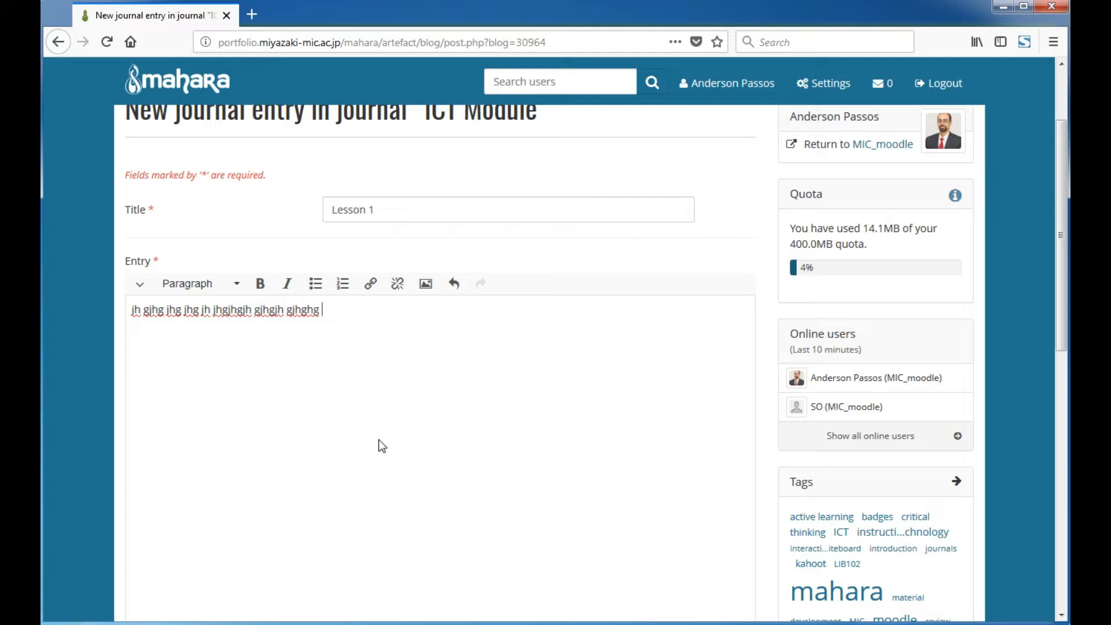
{"action": "key", "text": "Return"}
{"action": "type", "text": "ldh kukjhgkjgkjh gjh gjhgjh gjh gjhgjhgjh"}
{"action": "scroll", "coordinate": [379, 439], "scroll_direction": "down", "scroll_amount": 5}
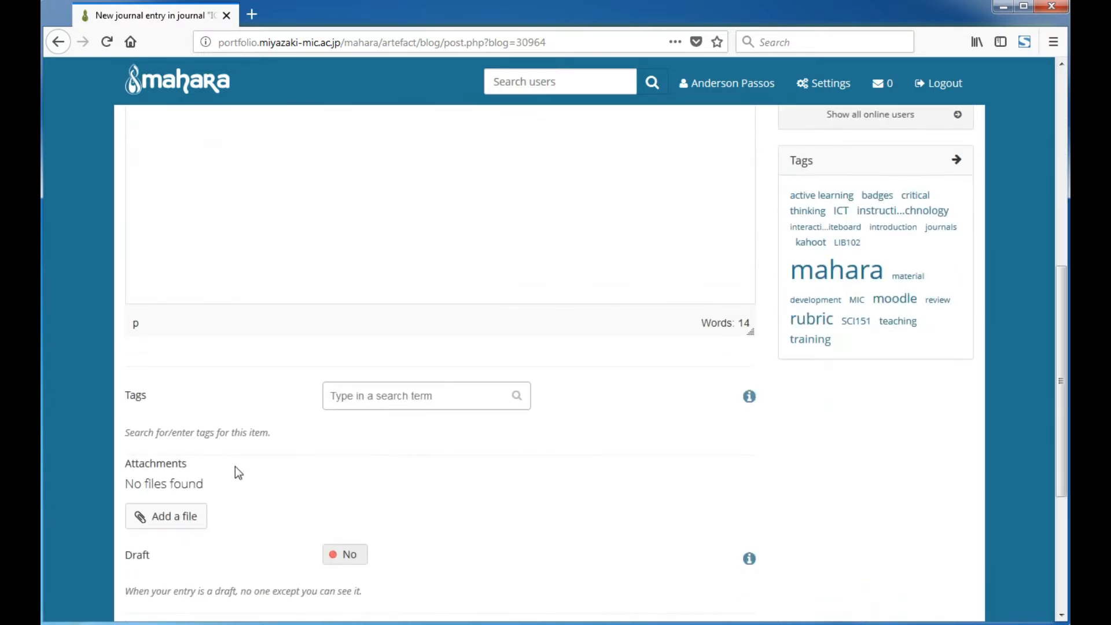
{"action": "scroll", "coordinate": [251, 564], "scroll_direction": "down", "scroll_amount": 3}
{"action": "left_click", "coordinate": [179, 616]}
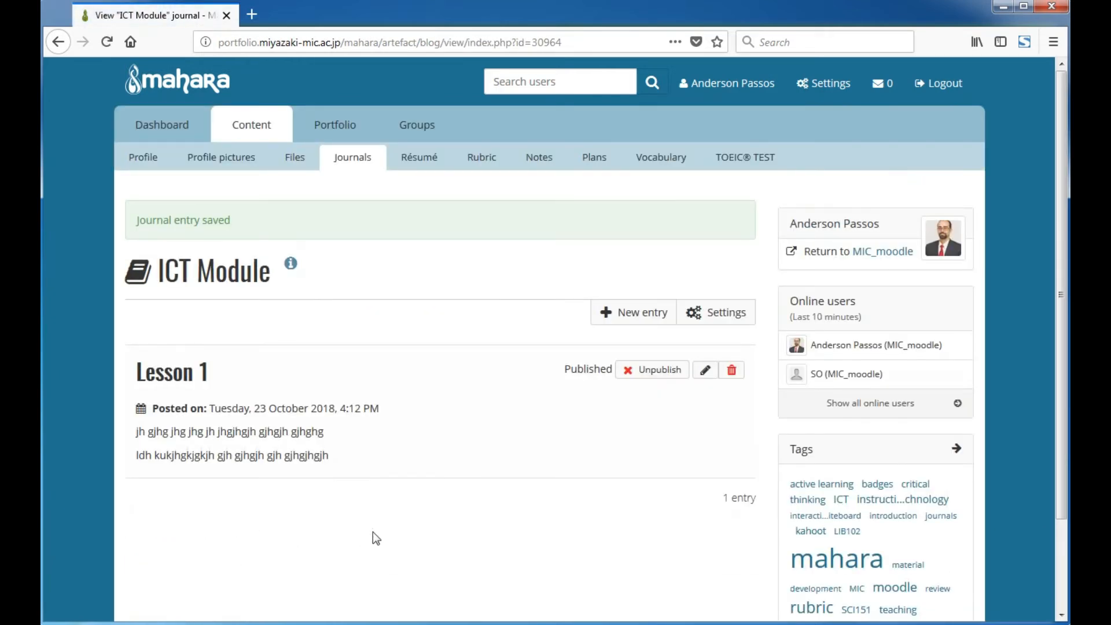
- Go to the portfolio's list of pages and open the Global Citizenship page for viewing
{"action": "left_click", "coordinate": [323, 135]}
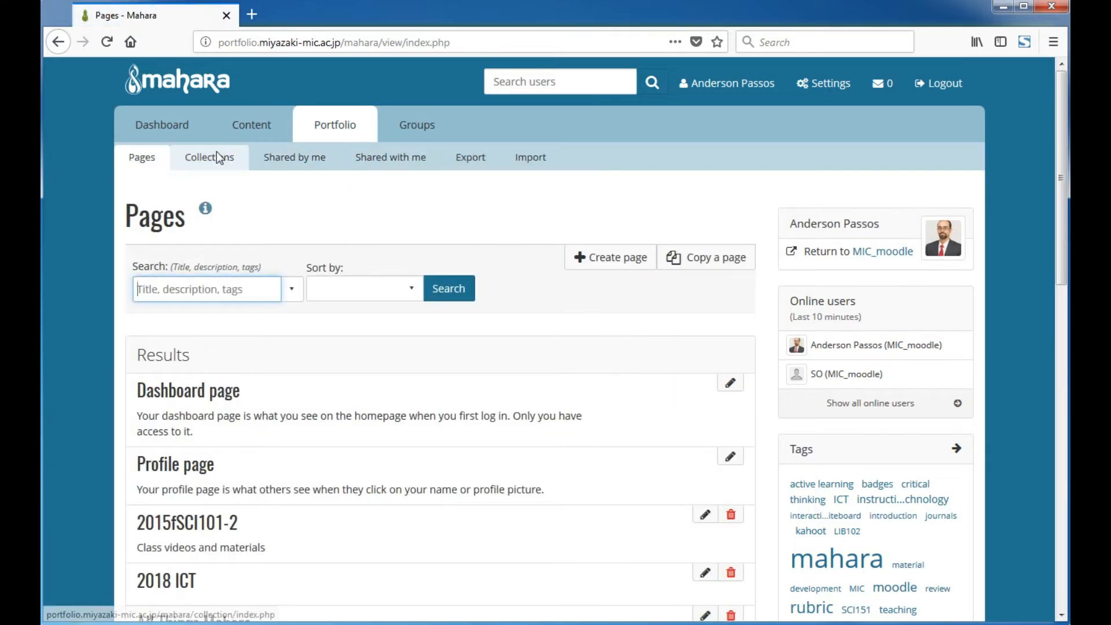
{"action": "scroll", "coordinate": [139, 488], "scroll_direction": "down", "scroll_amount": 5}
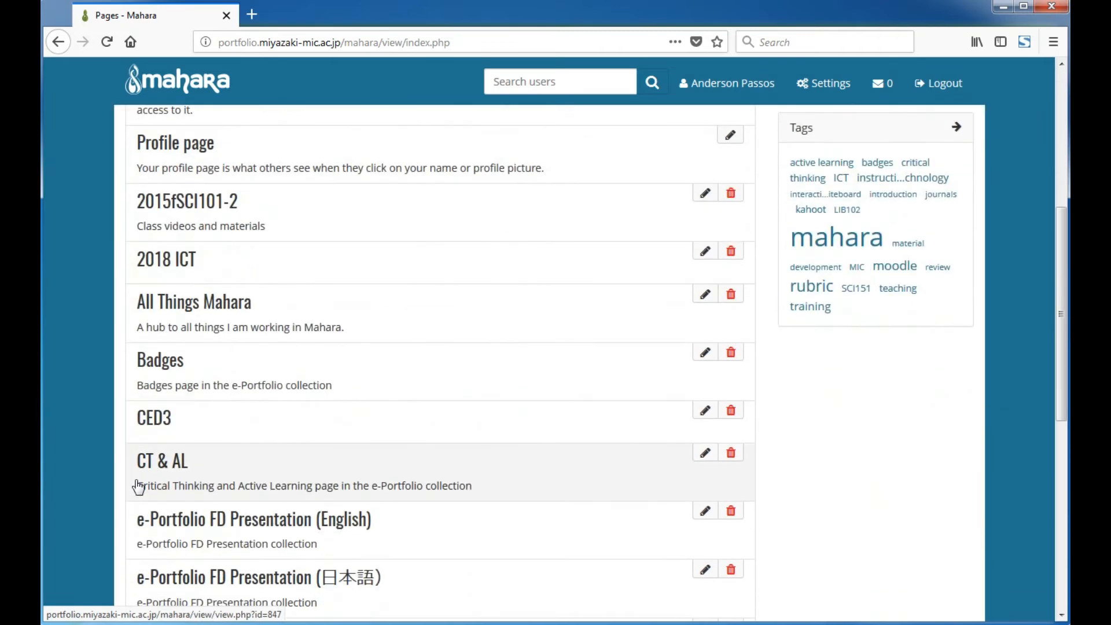
{"action": "scroll", "coordinate": [139, 487], "scroll_direction": "down", "scroll_amount": 2}
{"action": "scroll", "coordinate": [139, 486], "scroll_direction": "down", "scroll_amount": 2}
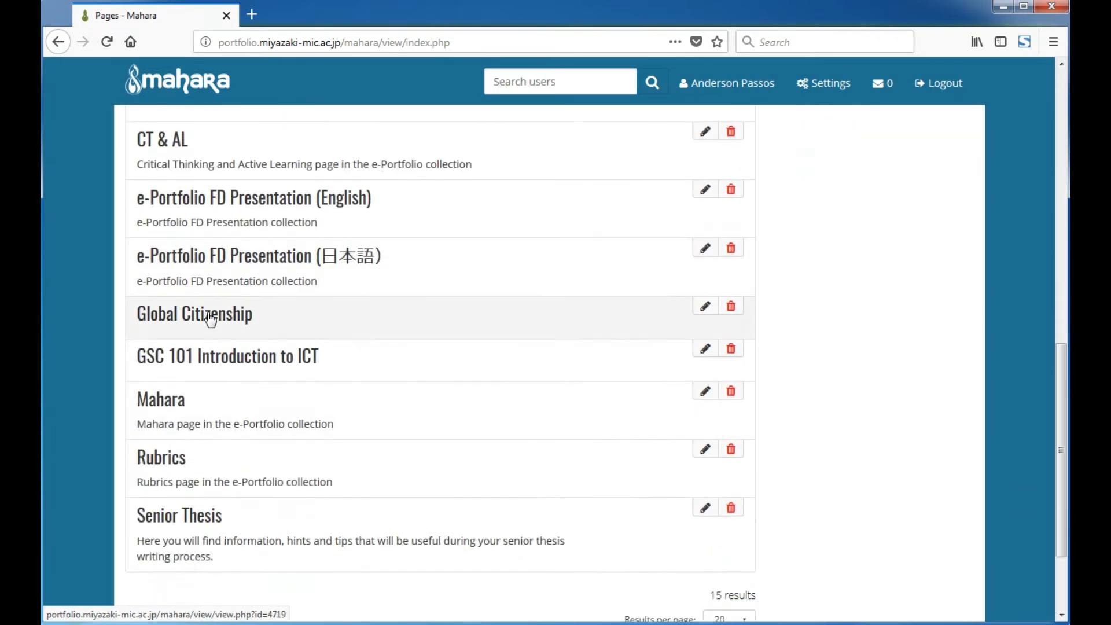
{"action": "left_click", "coordinate": [210, 316]}
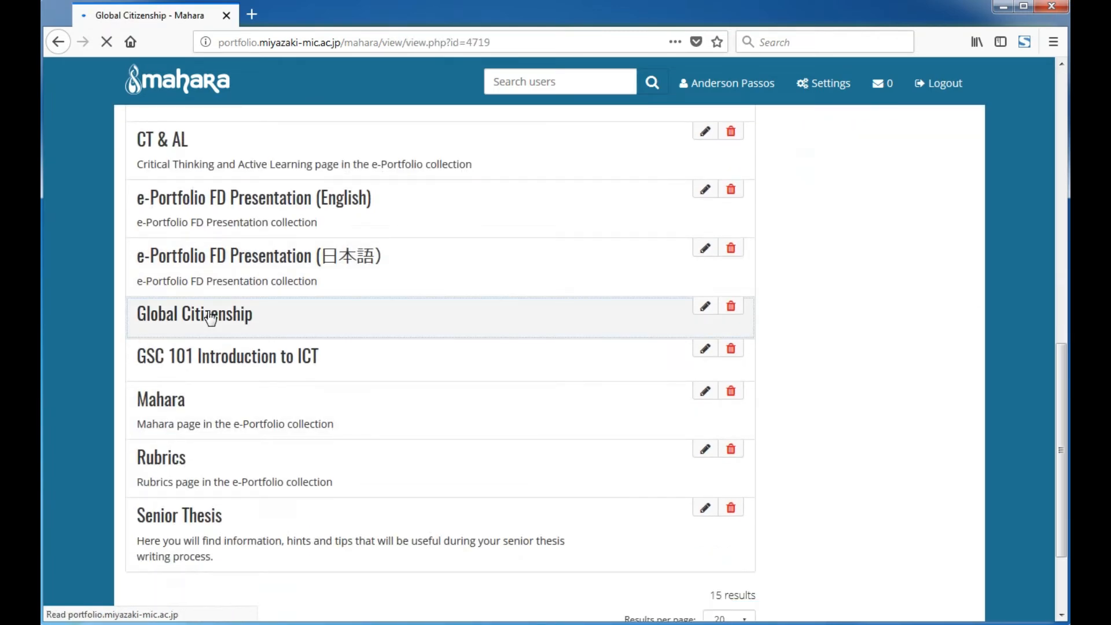